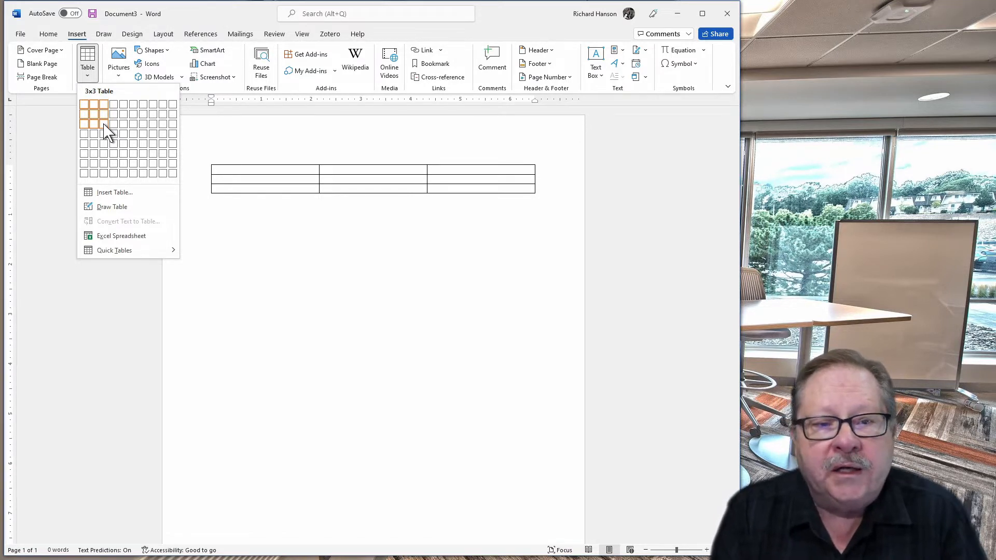
Insert a three-by-three table into the blank document
left_click(104, 124)
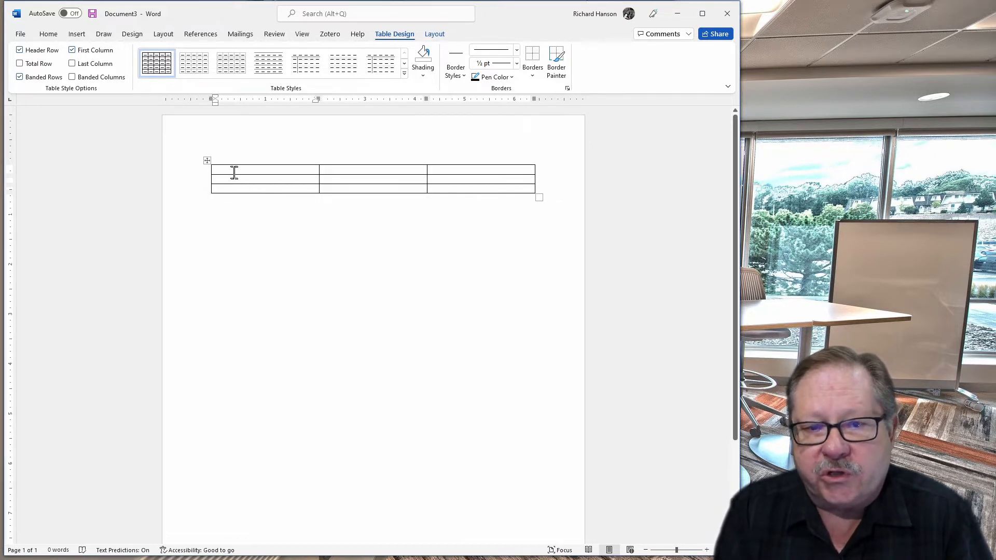
left_click(208, 161)
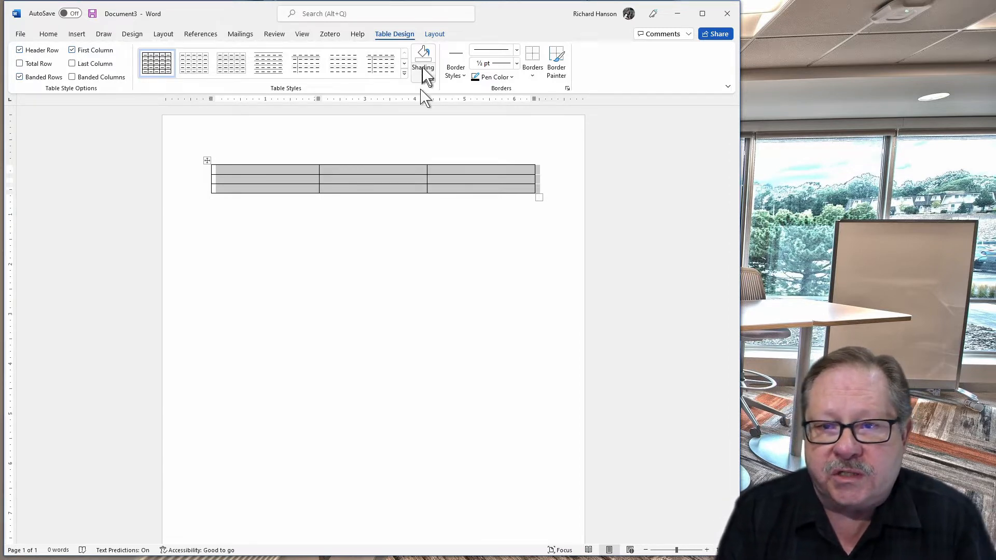
left_click(434, 35)
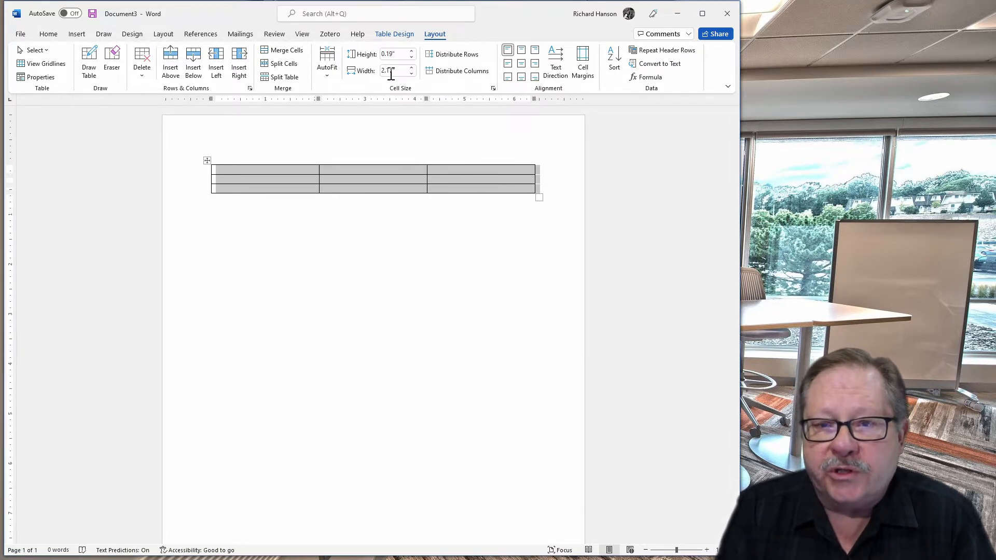
left_click(394, 34)
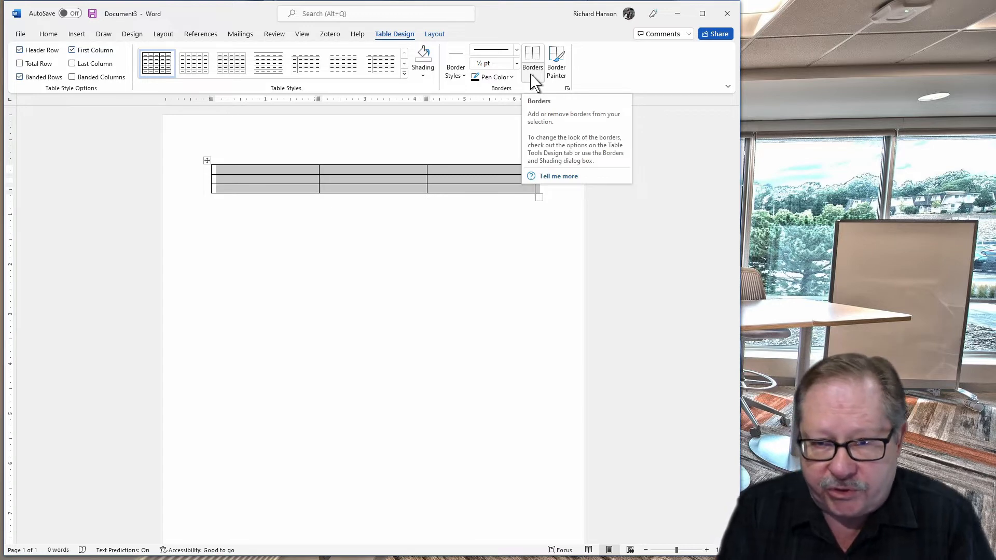
left_click(435, 35)
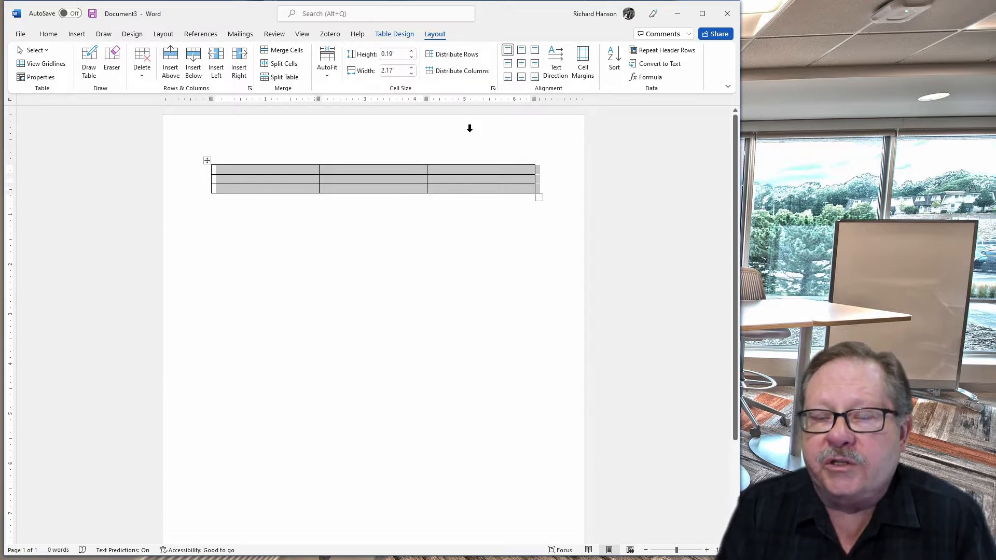
Merge the cells of the table's top row and enter the heading "Text title" in it
left_click(196, 171)
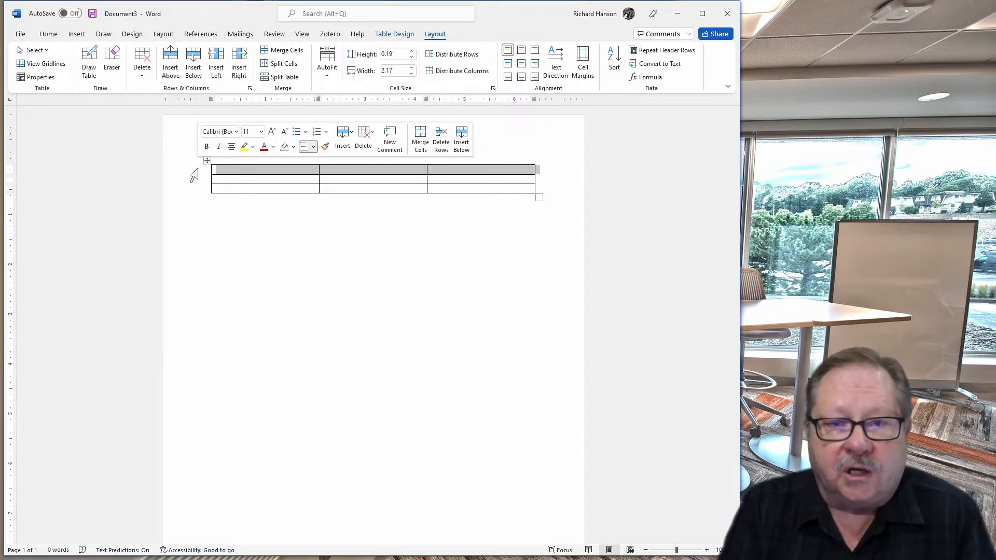
left_click(278, 53)
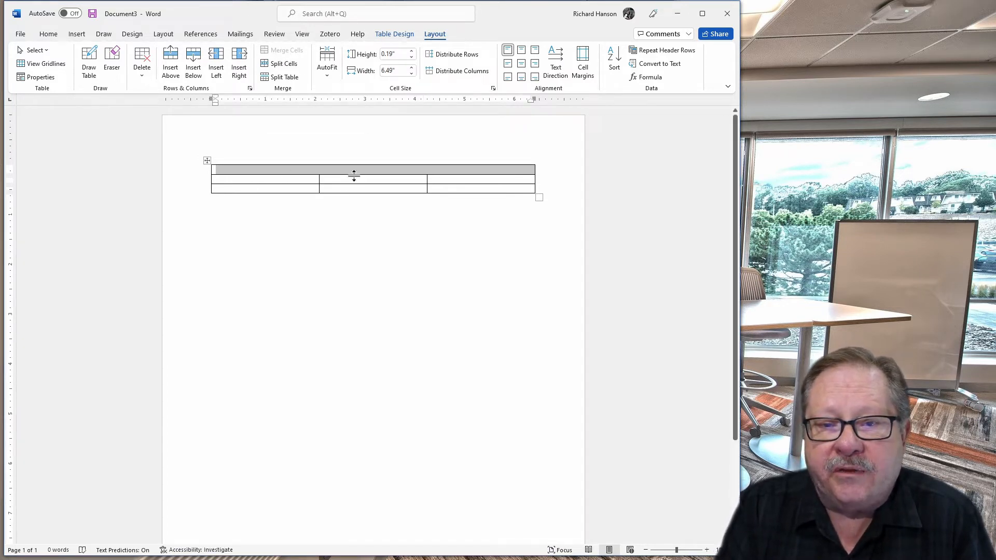
left_click(300, 174)
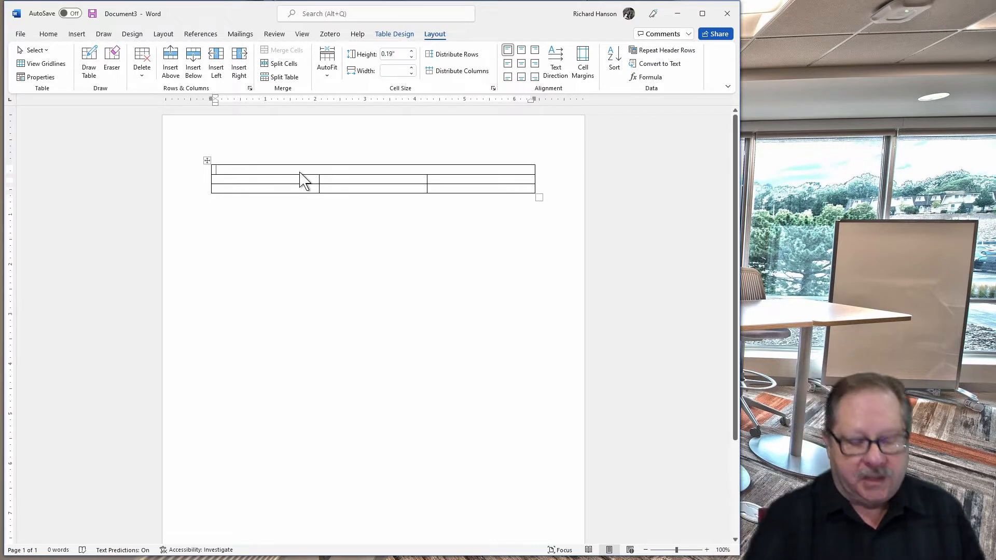
type("Te")
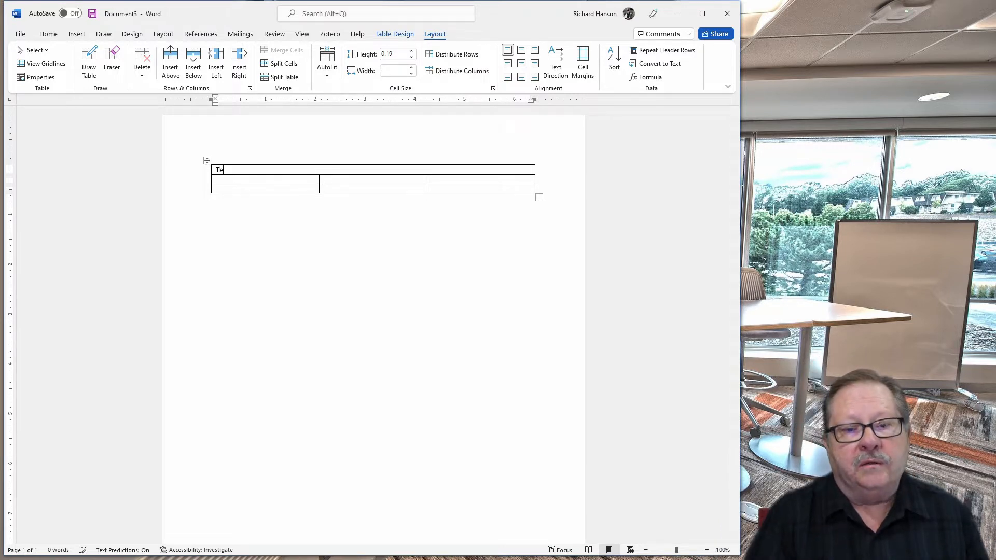
type("xt title")
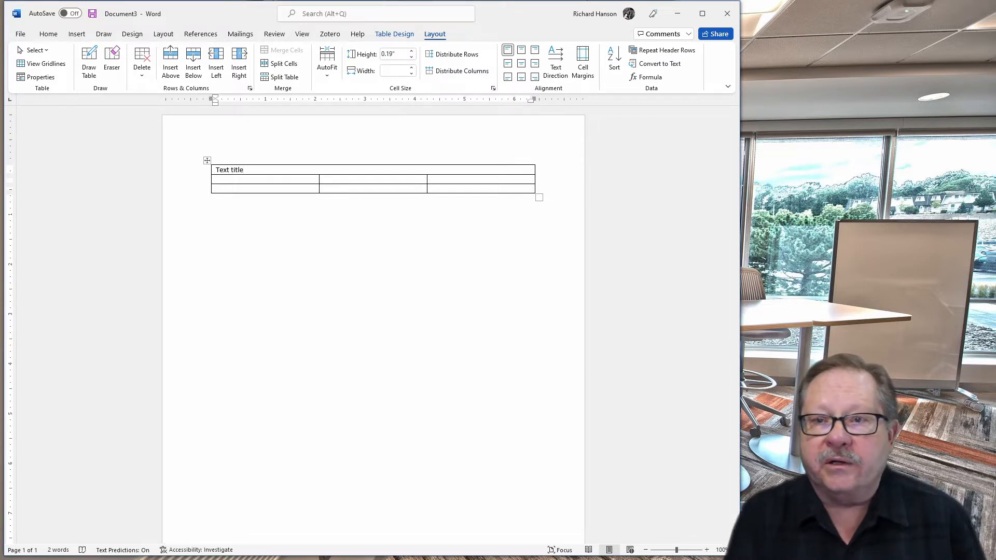
Center the "Text title" heading within the merged top row
left_click(354, 213)
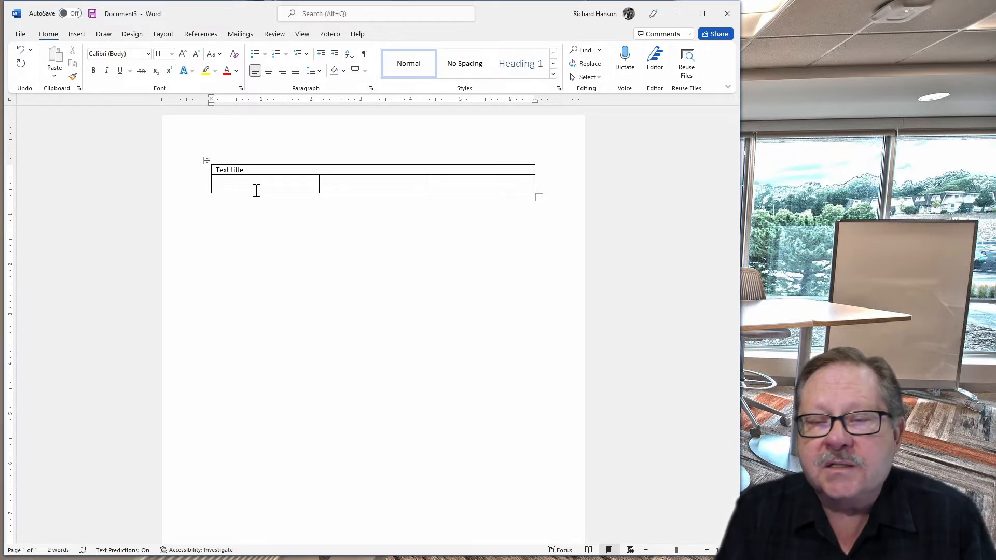
left_click(254, 170)
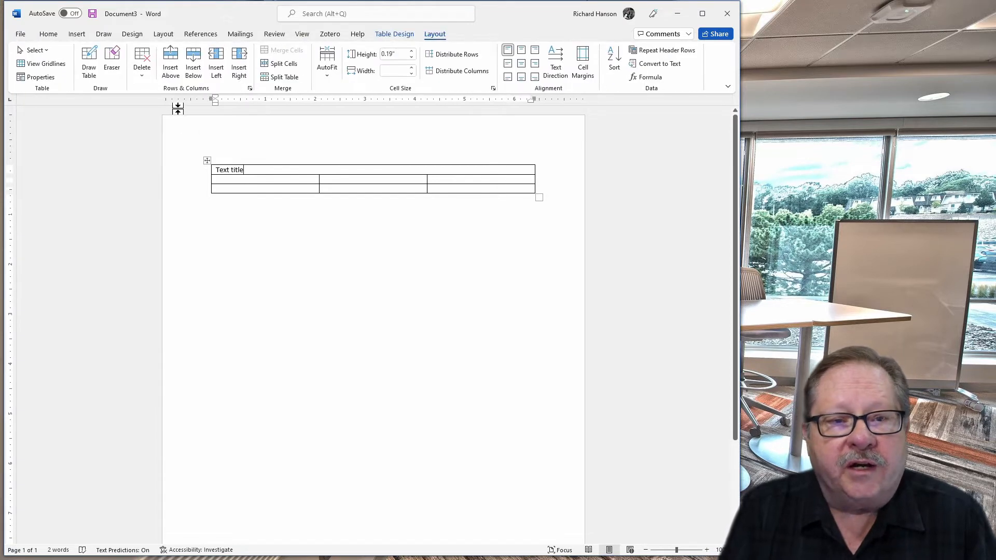
left_click(48, 34)
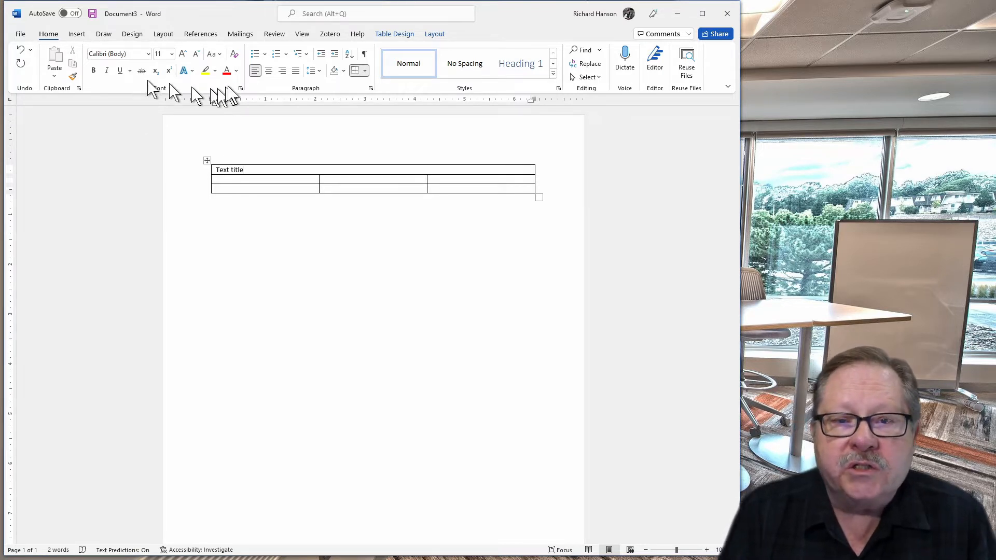
left_click(268, 71)
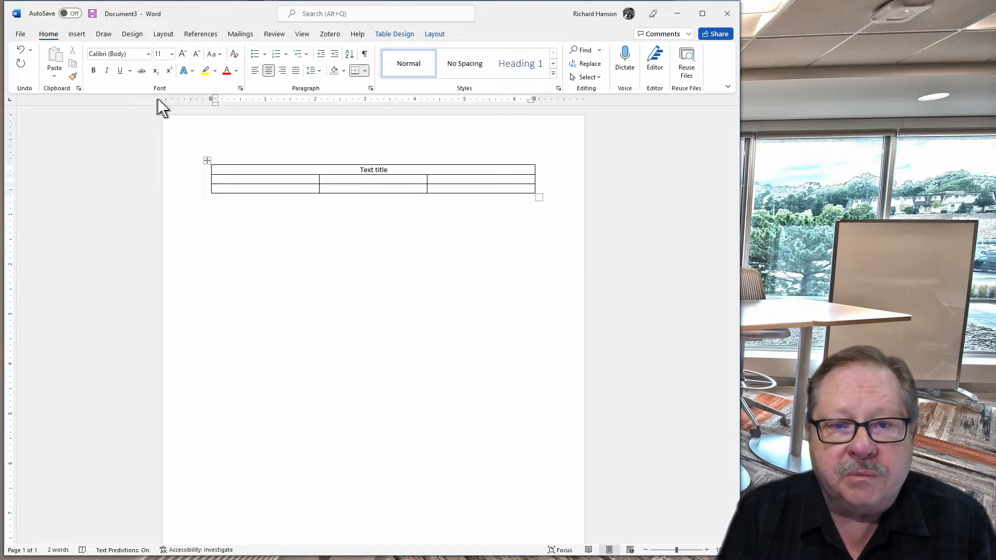
Enlarge the "Text title" heading to 28 pt and make it bold and italic
left_click_drag(391, 171, 359, 170)
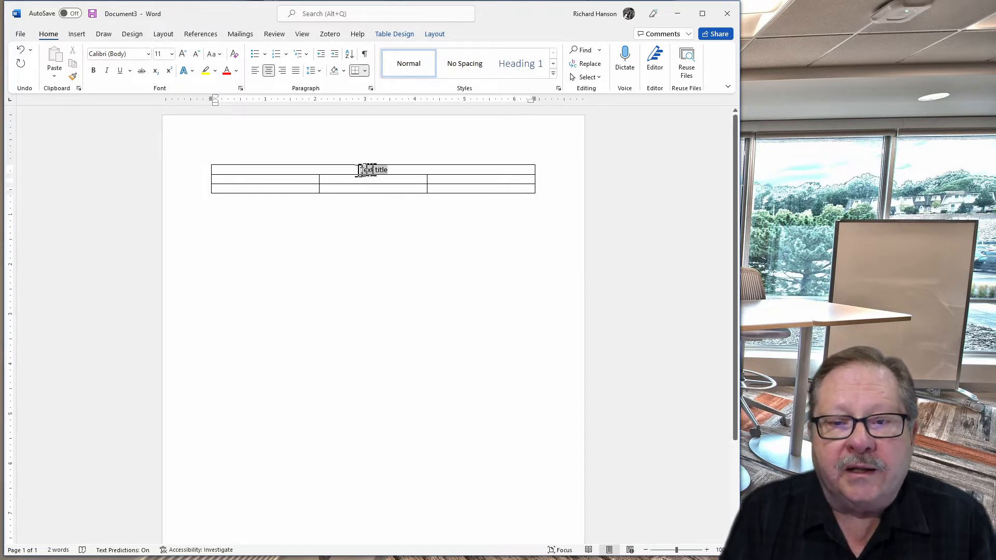
left_click(182, 54)
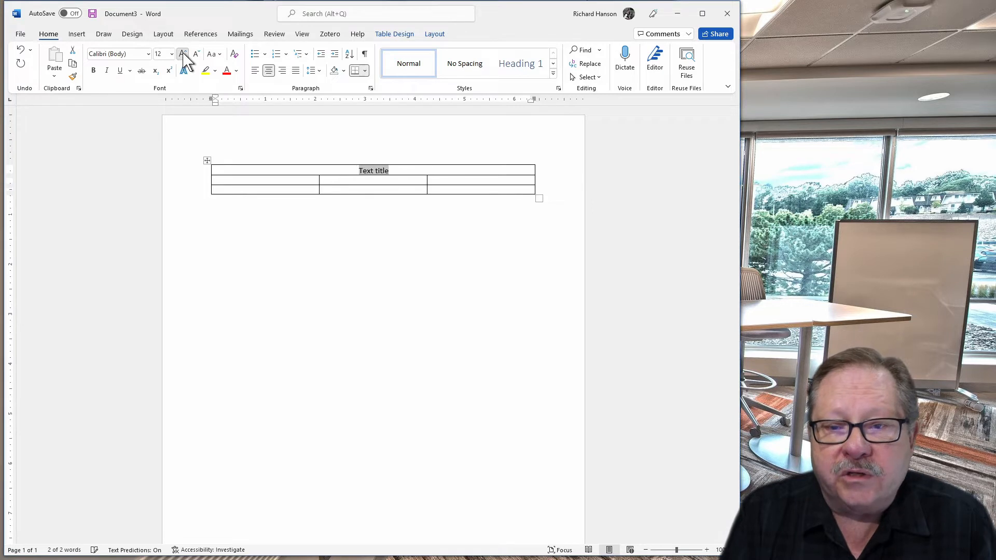
left_click(182, 54)
left_click(182, 54)
left_click(182, 54)
left_click(181, 54)
left_click(182, 54)
left_click(182, 54)
left_click(182, 54)
left_click(182, 54)
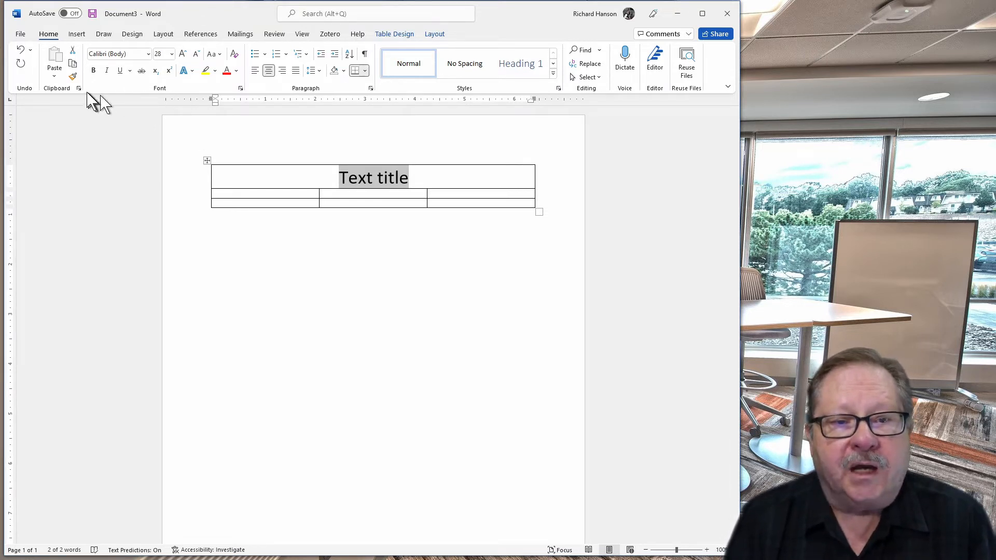
left_click(93, 71)
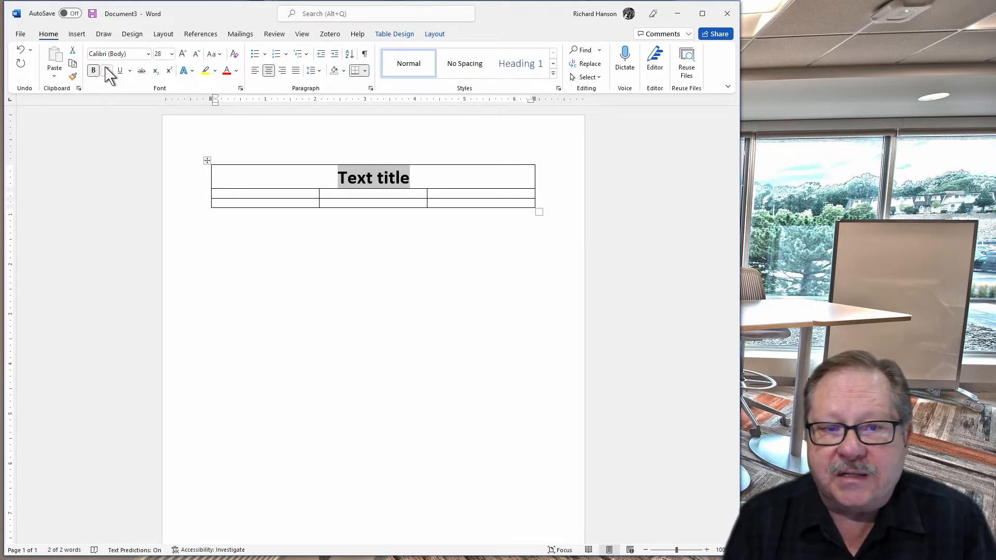
left_click(106, 71)
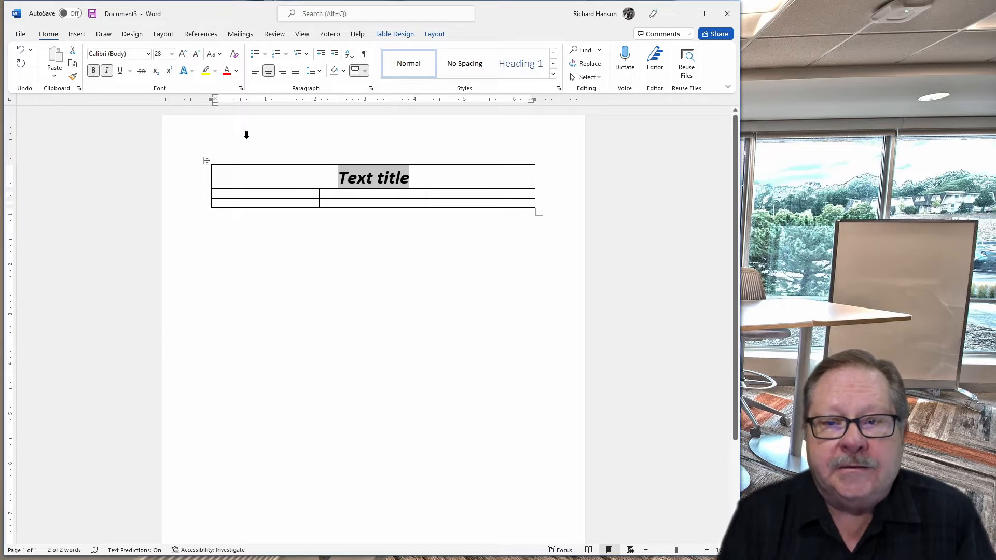
Add a new column at the table's left edge and another at its right edge
left_click(434, 34)
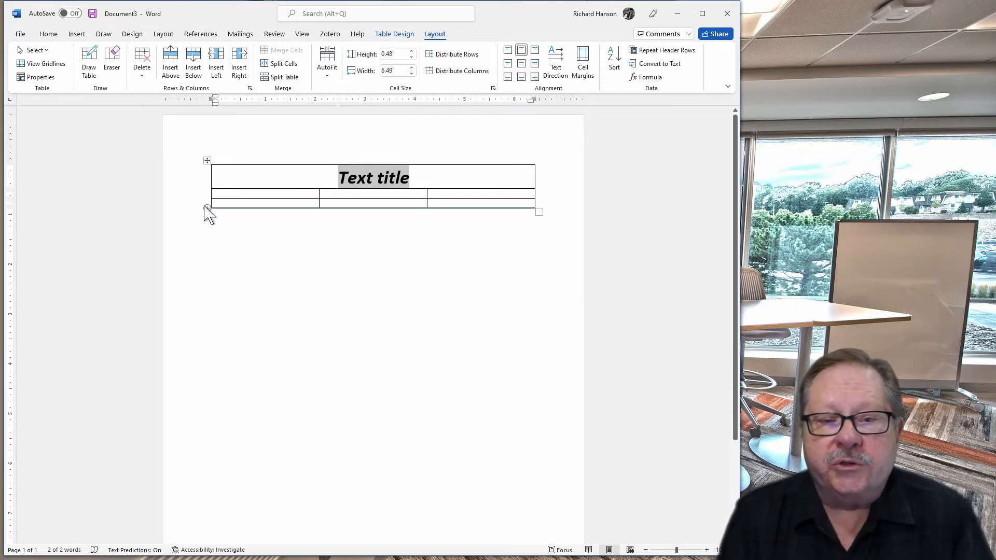
left_click(171, 204)
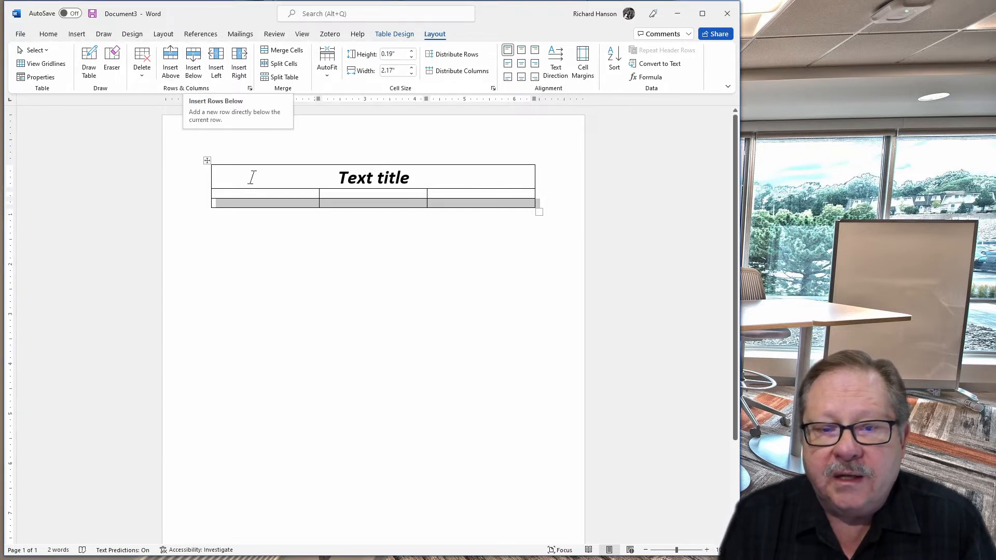
left_click_drag(257, 196, 259, 202)
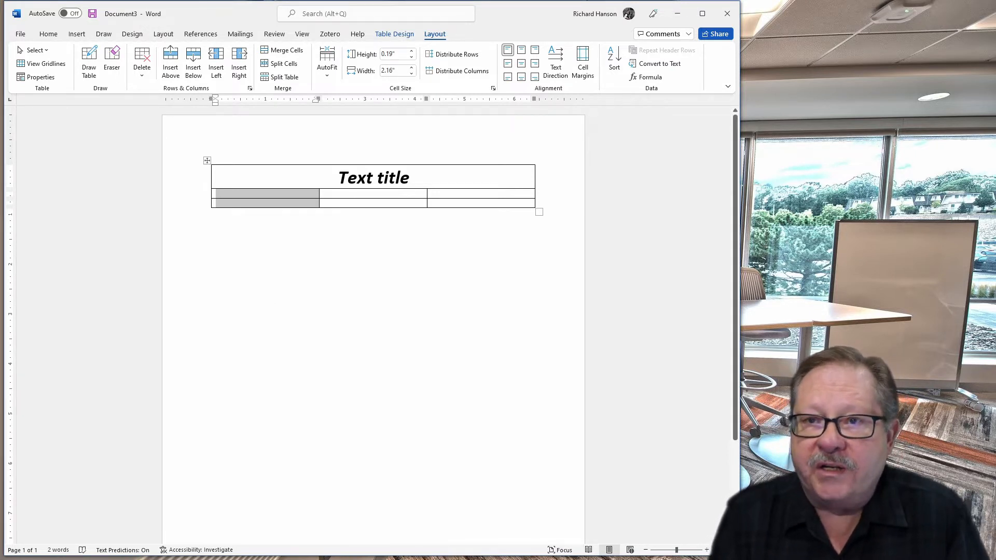
left_click(258, 158)
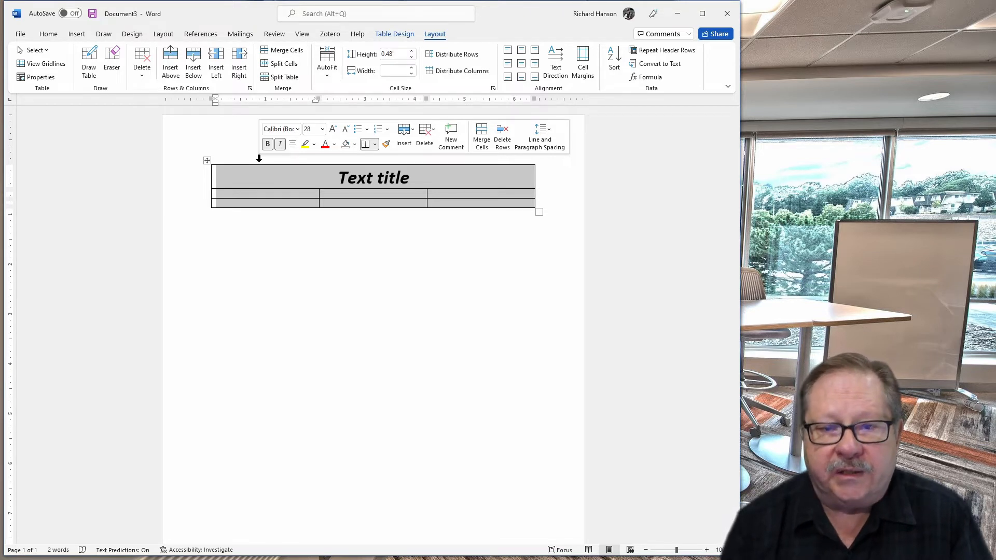
left_click_drag(257, 204, 259, 192)
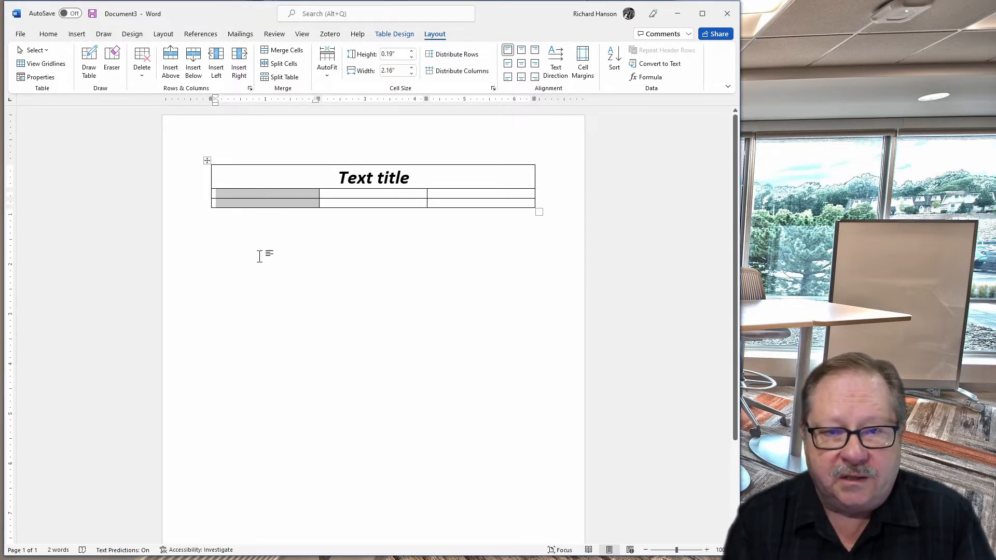
left_click(241, 77)
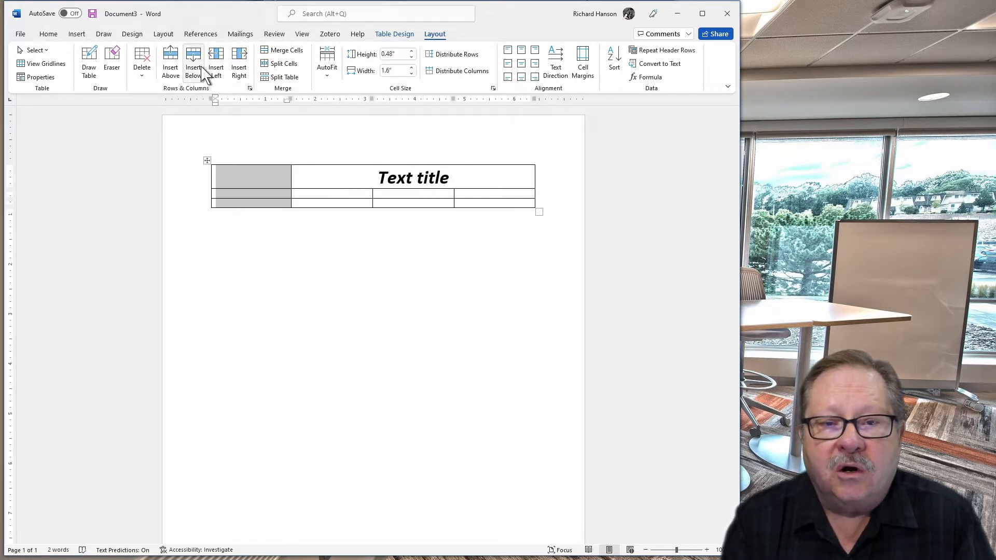
left_click_drag(500, 195, 498, 205)
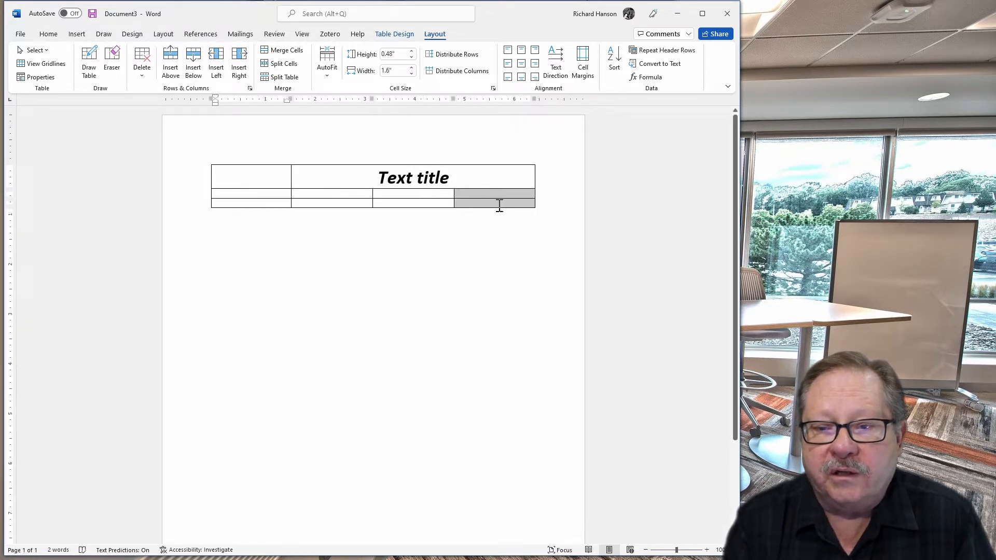
left_click(238, 70)
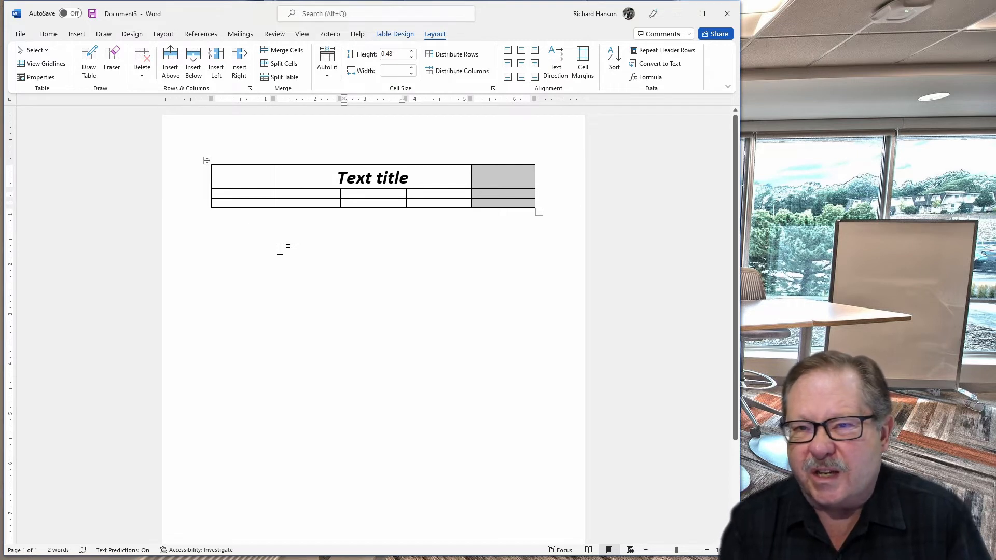
Merge all cells of the title row back into one cell
left_click(191, 182)
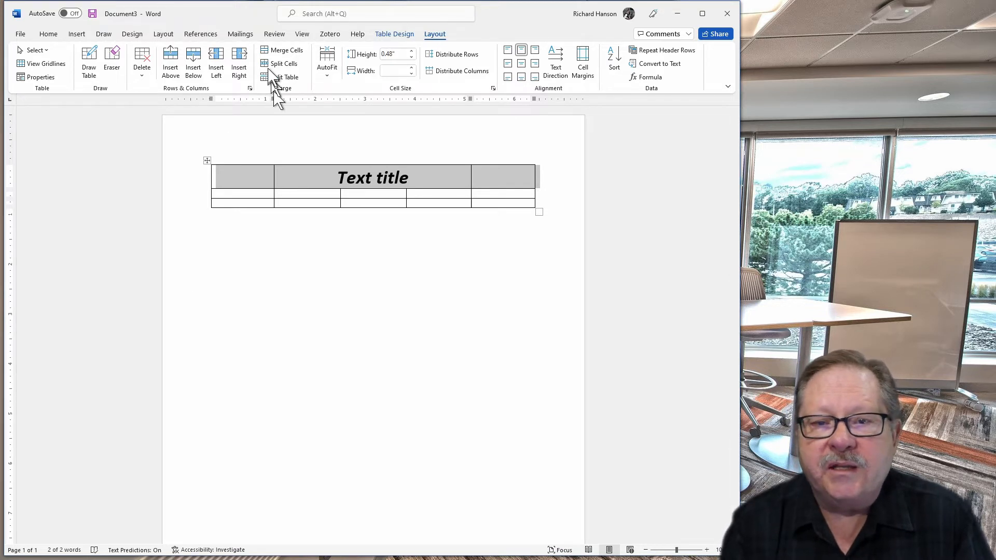
left_click(280, 50)
left_click(297, 233)
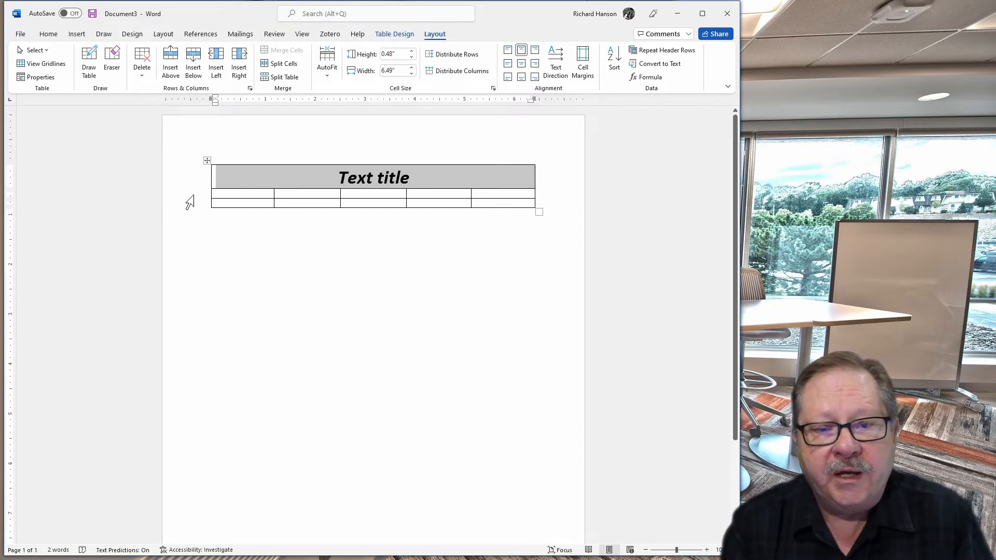
Number the two lower rows 1 and 2 in their first-column cells
mouse_move(202, 212)
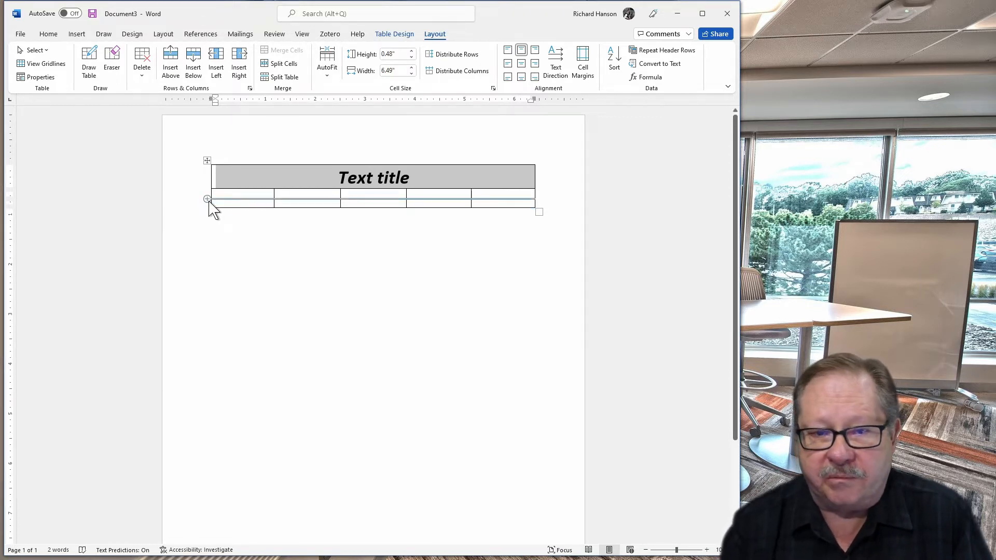
left_click(228, 194)
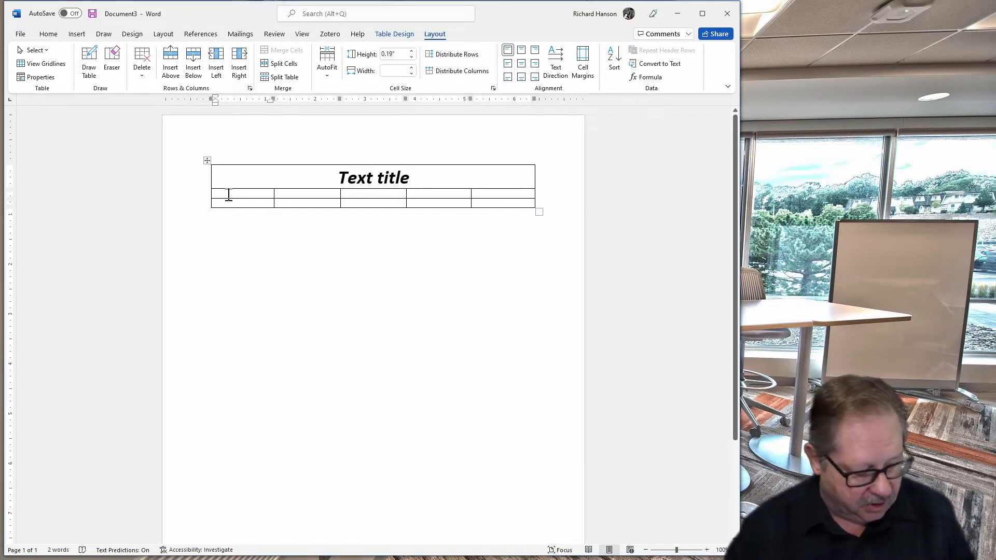
type("1")
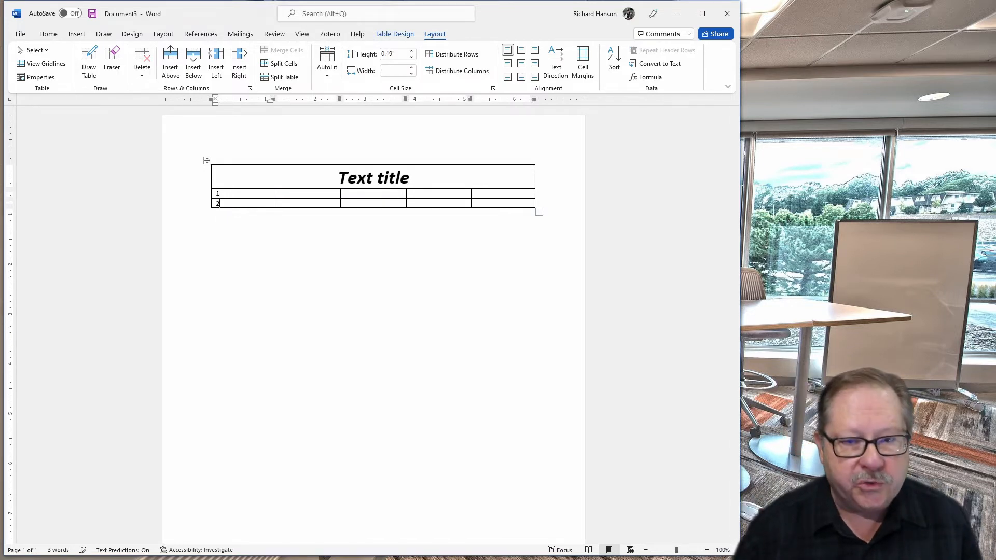
Insert a new empty row between the rows numbered 1 and 2
left_click(190, 203)
left_click(206, 195)
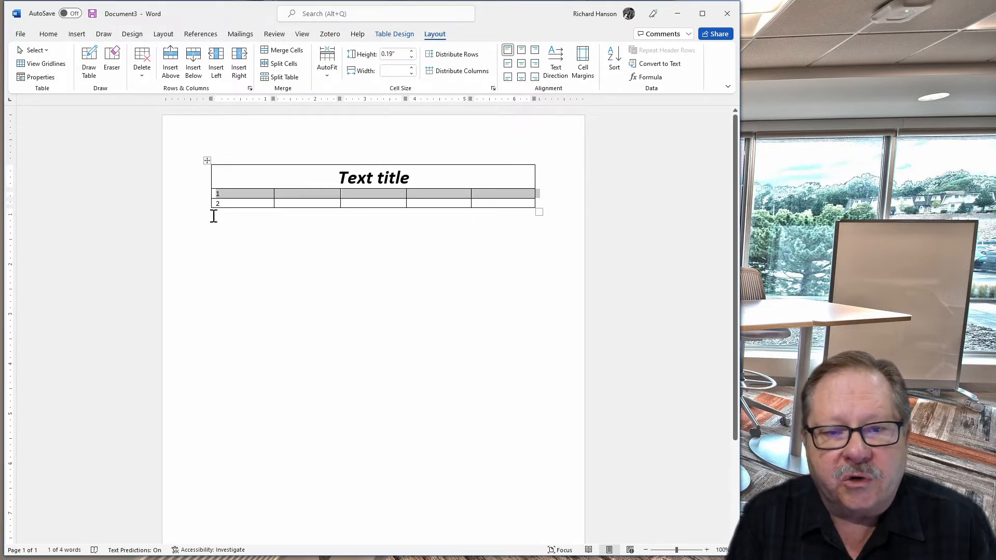
left_click(206, 200)
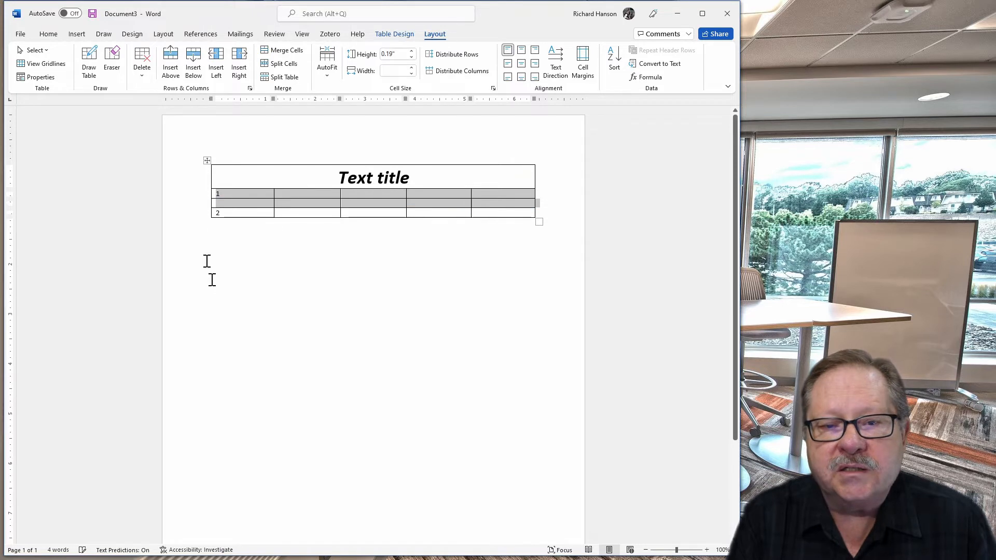
left_click(249, 327)
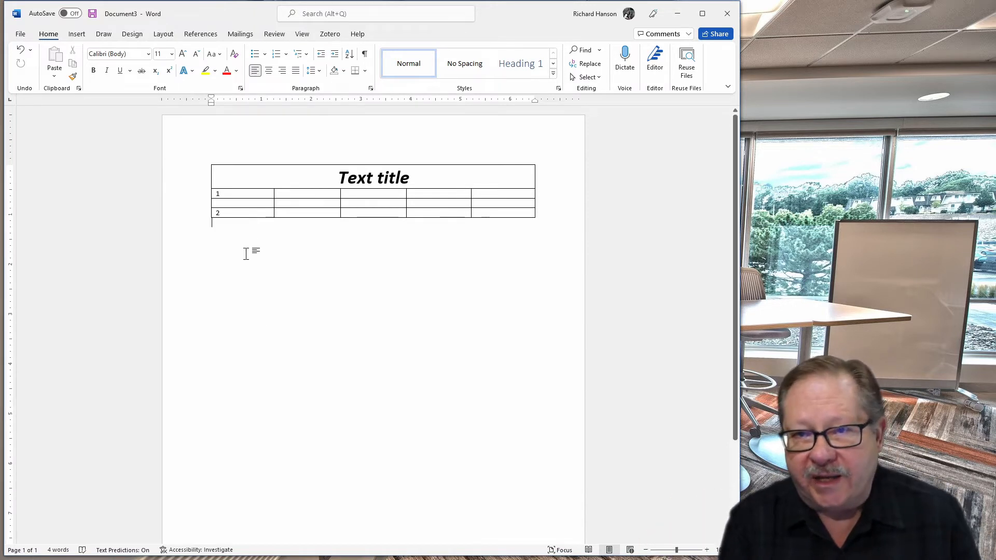
Move through the table's cells with tab and arrow keys to practise navigating the table
left_click(244, 193)
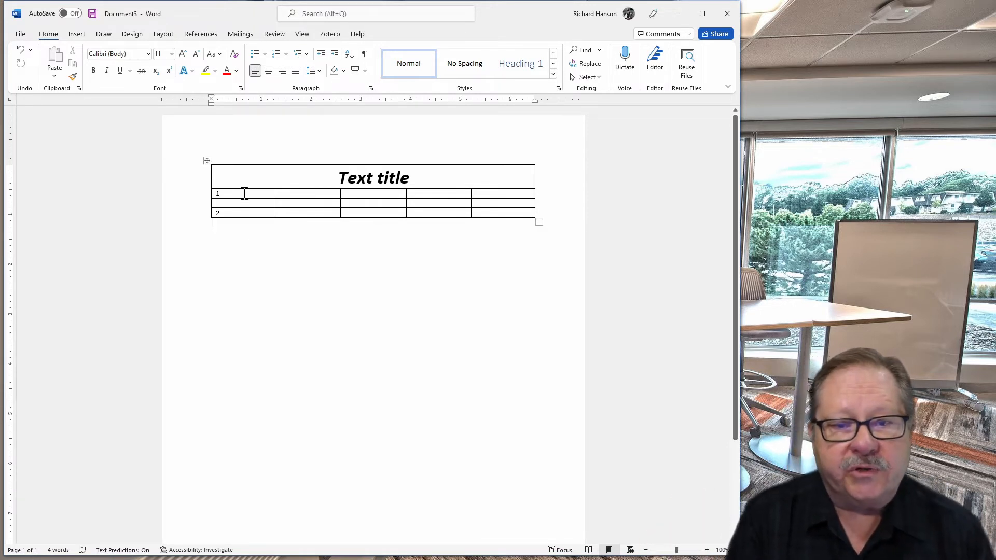
key("Tab")
key("Tab")
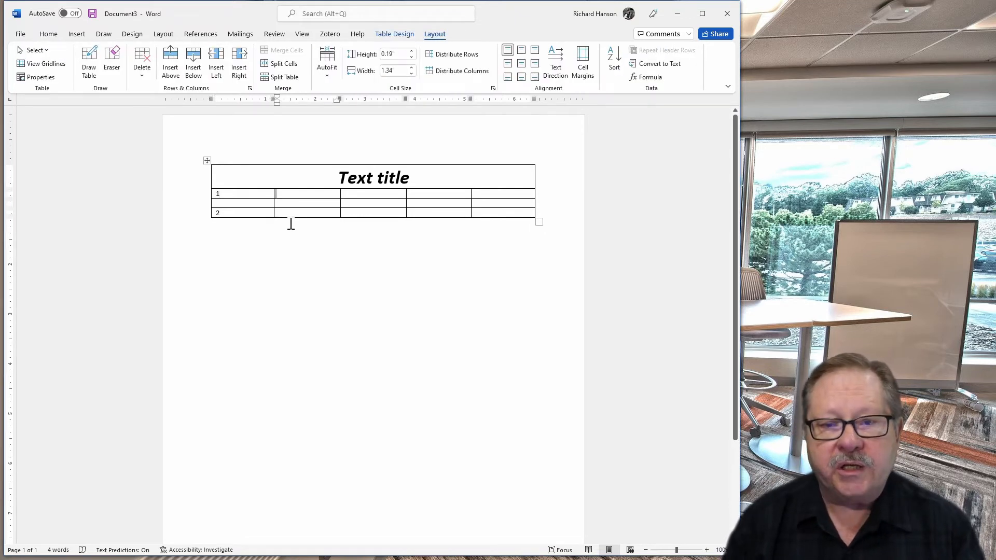
key("Tab")
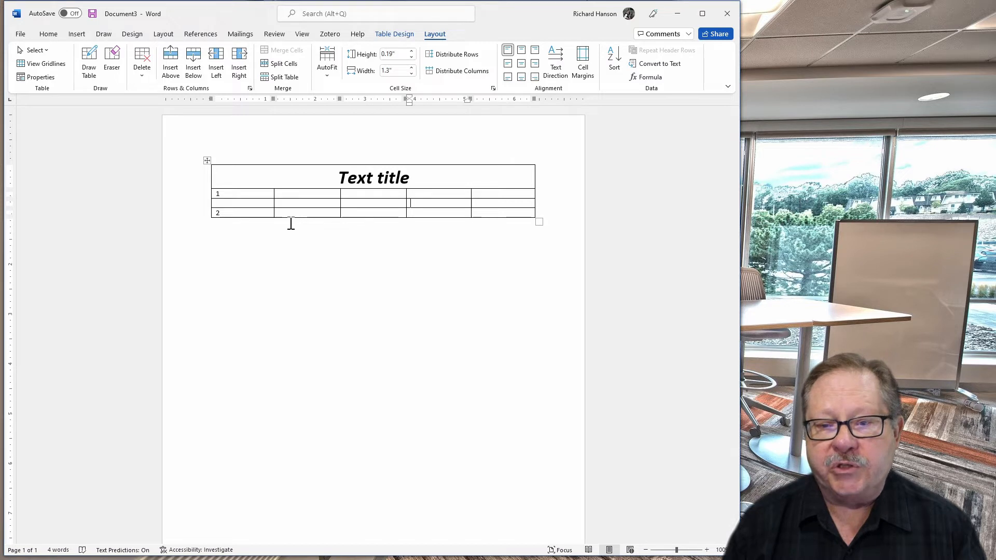
key("Down")
key("Down")
key("Up")
key("Up")
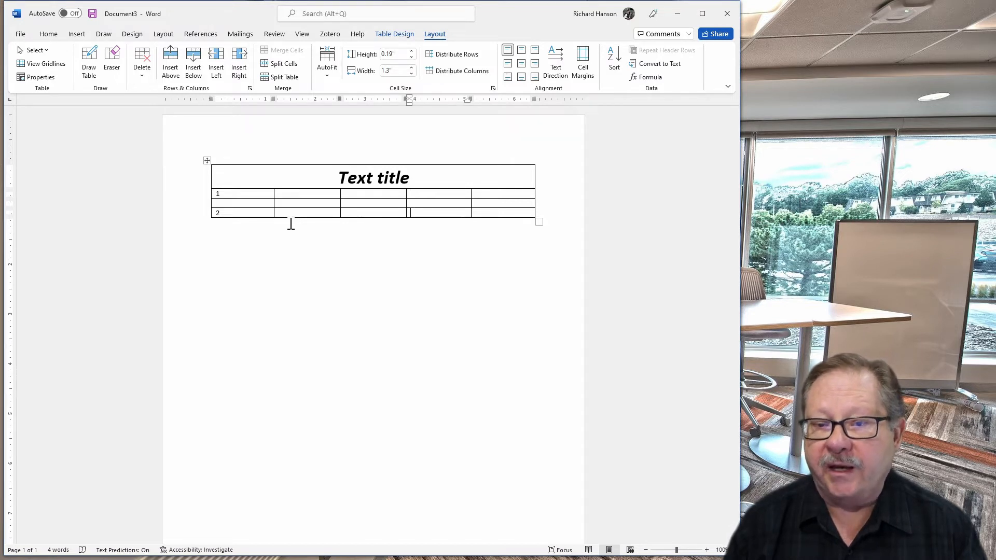
key("Left")
key("Left")
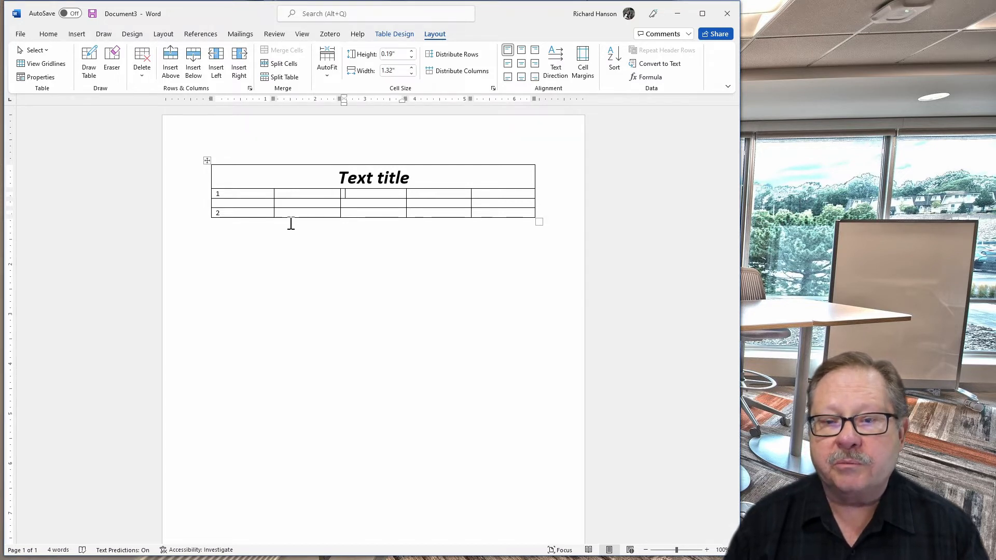
key("Left")
key("Down")
key("Down")
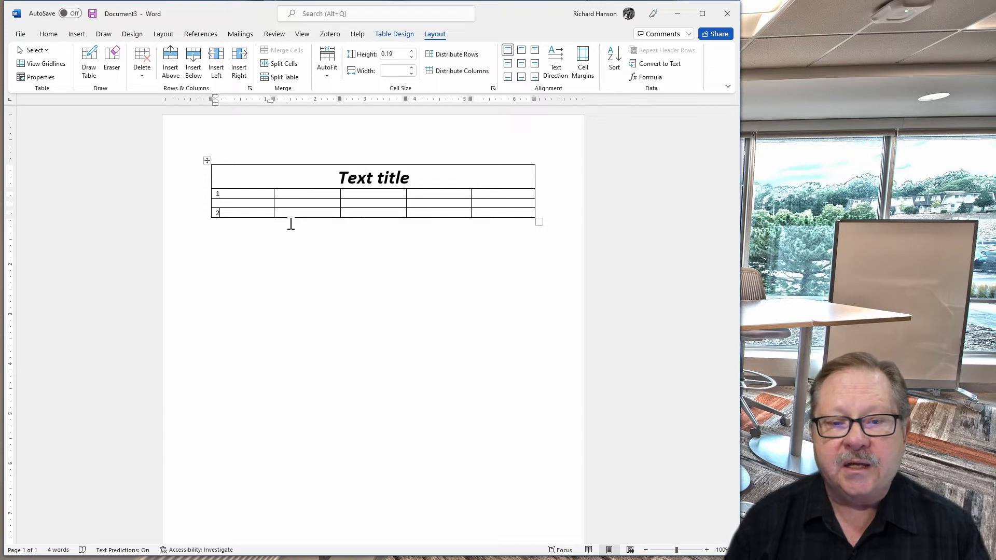
key("Right")
key("Right")
key("Right")
key("Right")
key("Right")
key("Right")
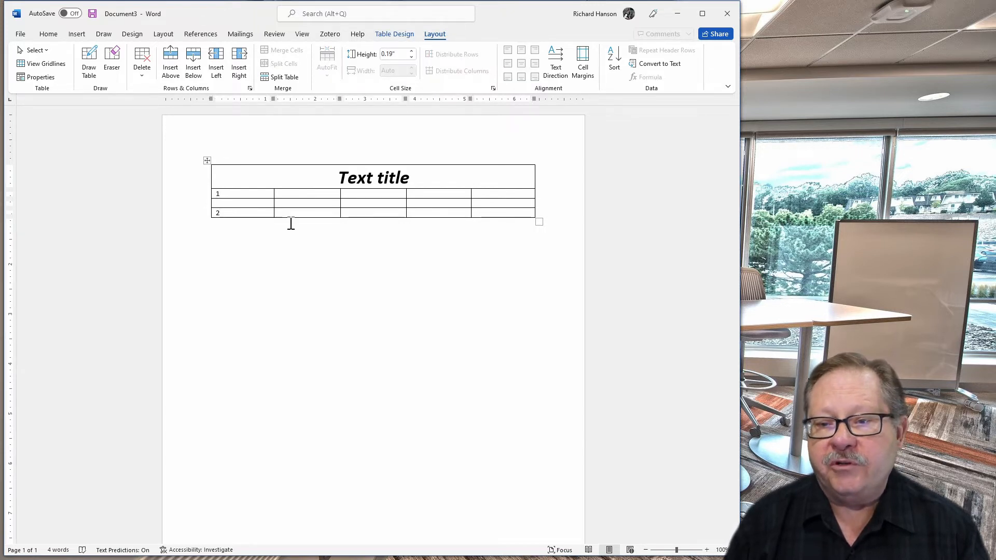
key("Right")
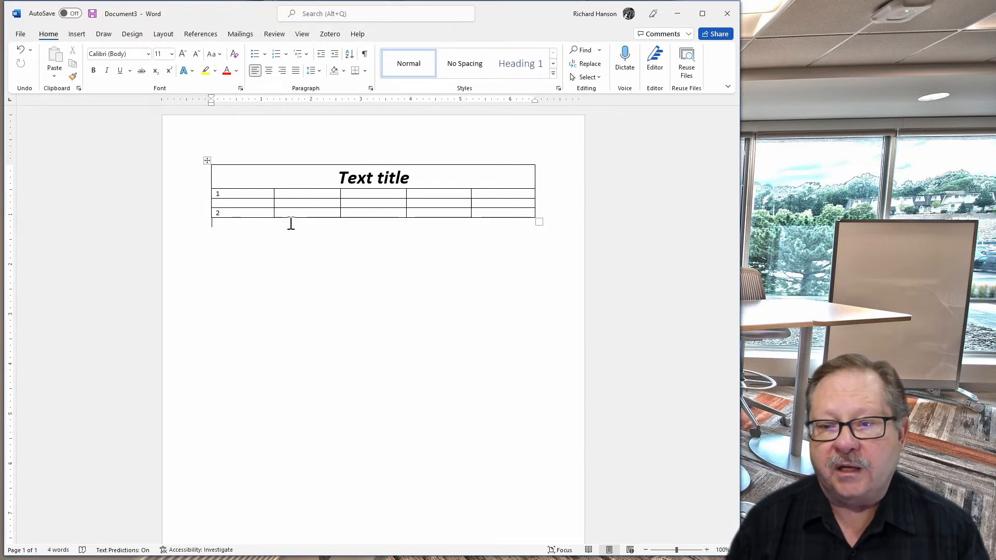
key("Left")
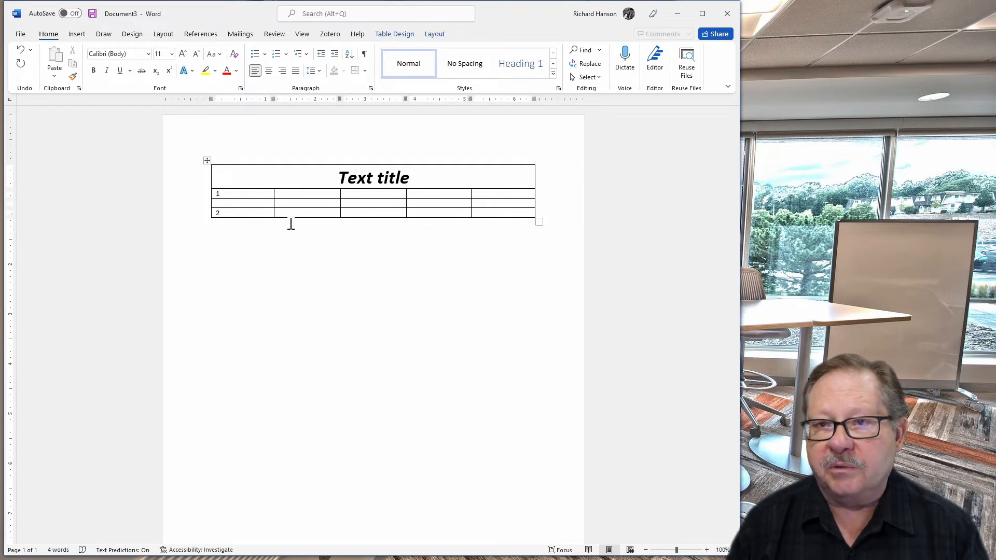
key("Left")
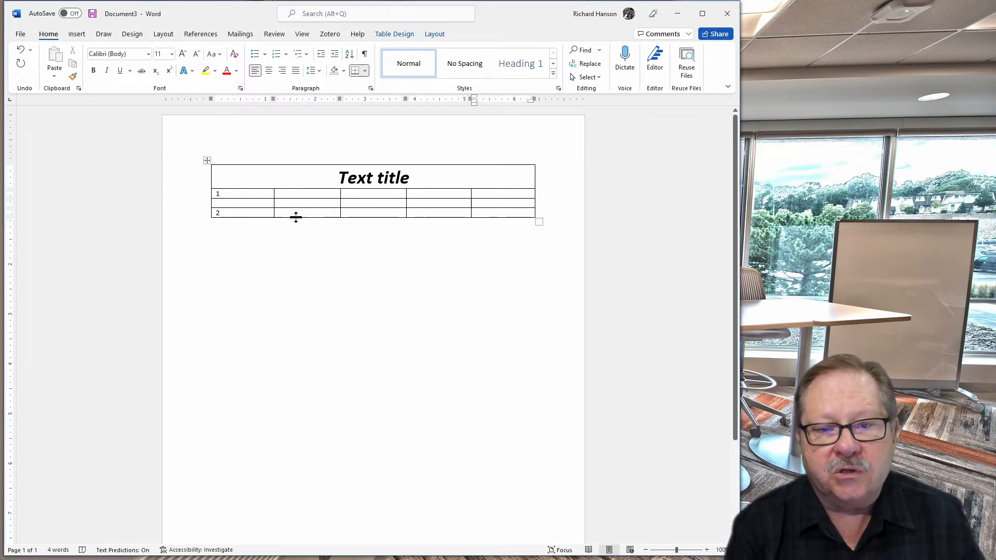
Tab past the last cell of the table to add a new empty row at the bottom
left_click(294, 213)
key("Tab")
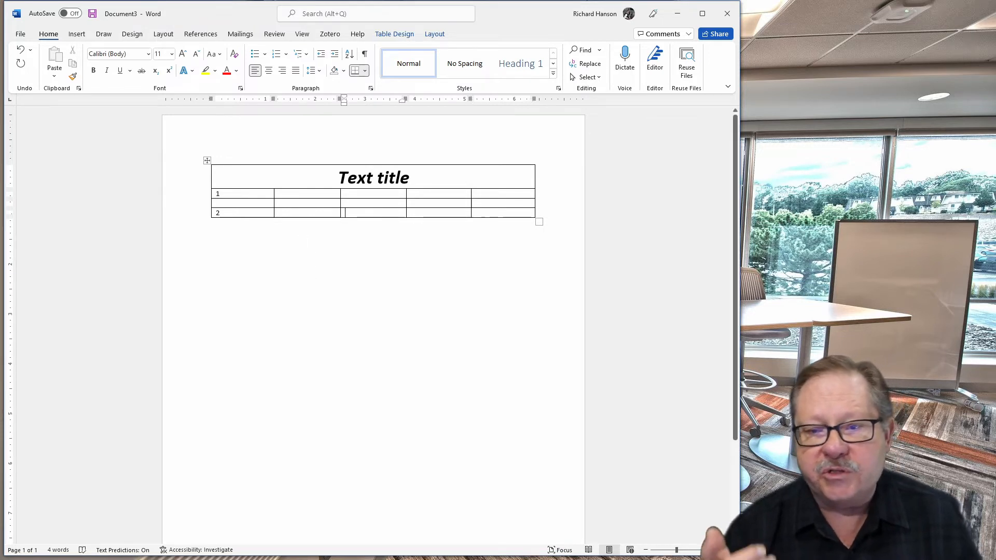
key("Tab")
key("Tab")
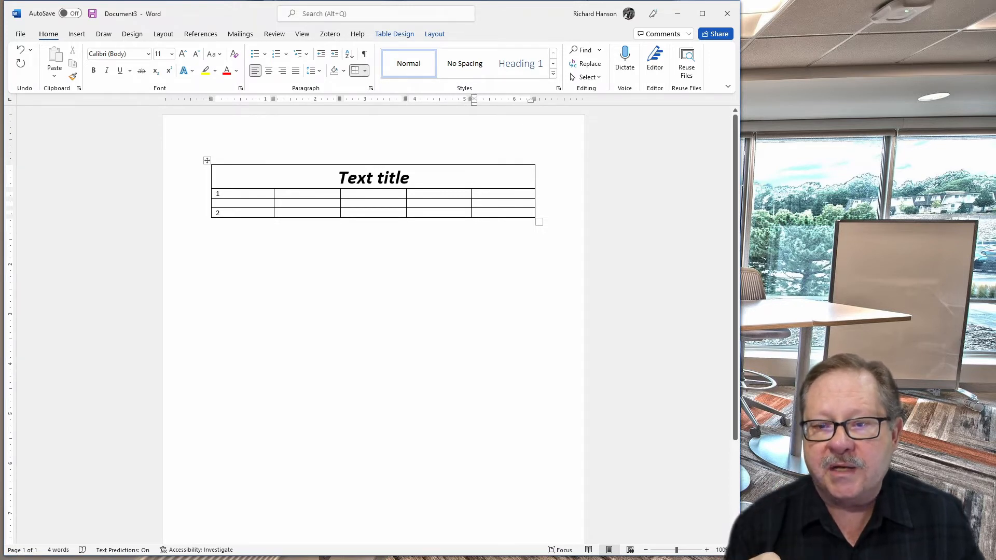
key("Tab")
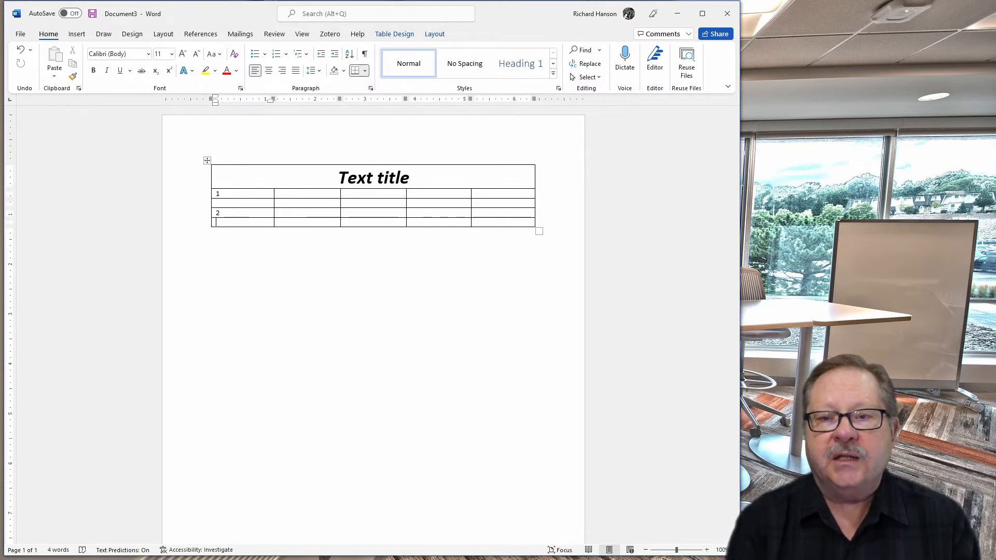
Set the border weight to 1½ pt and apply outside borders to the title cell
left_click(392, 35)
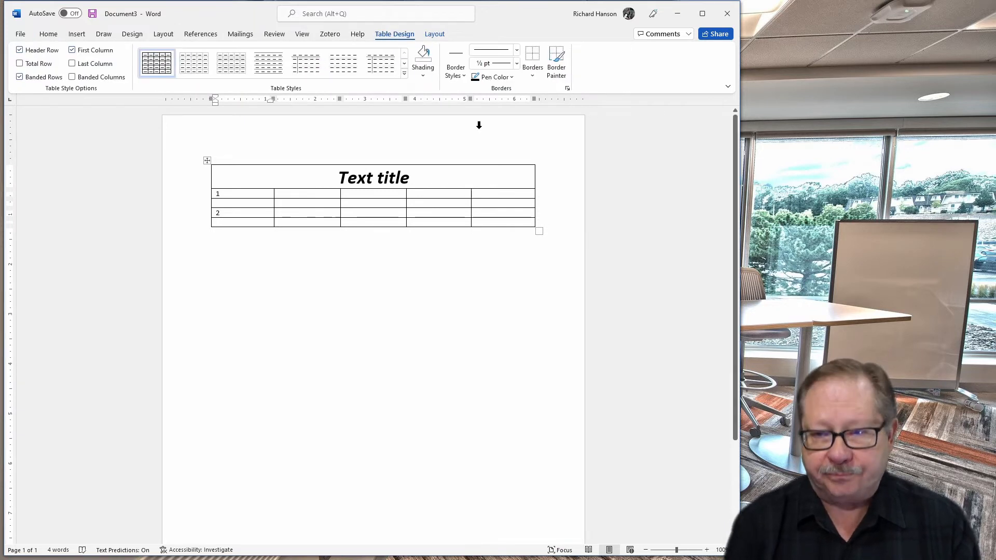
left_click(534, 77)
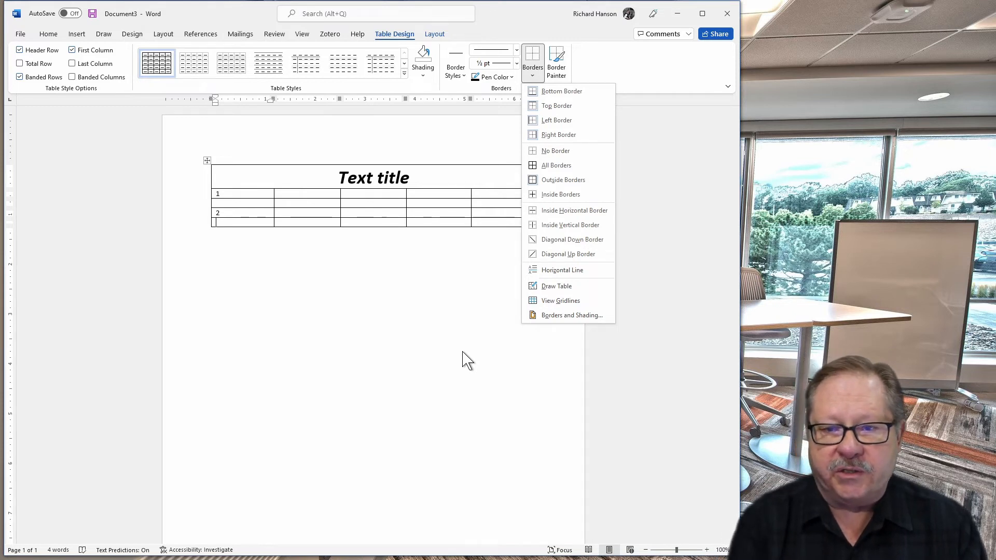
left_click(420, 174)
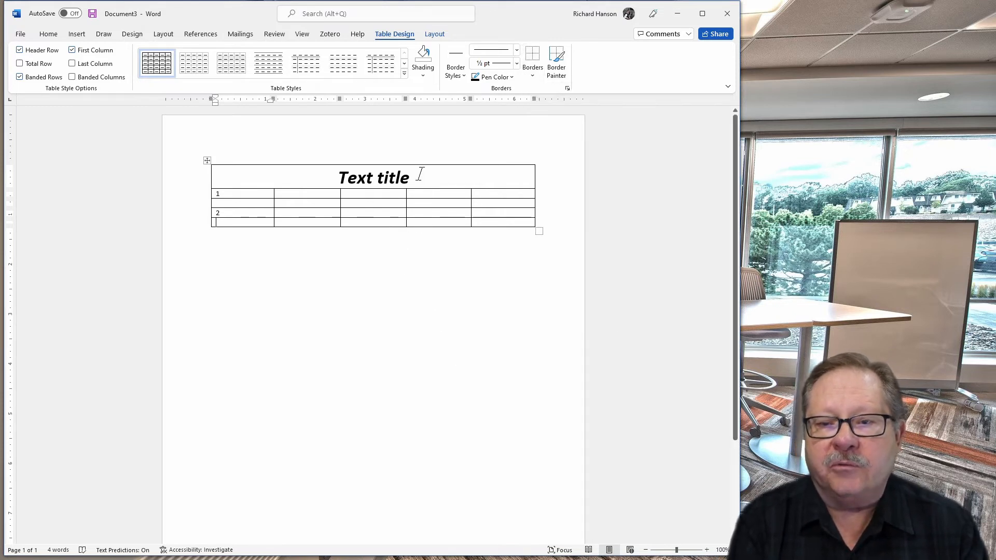
left_click(420, 175)
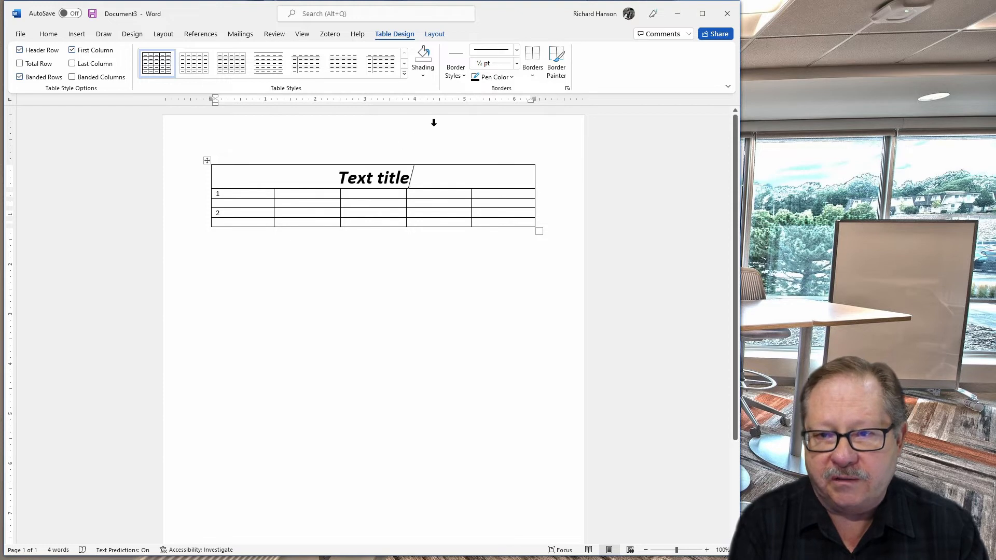
left_click(536, 76)
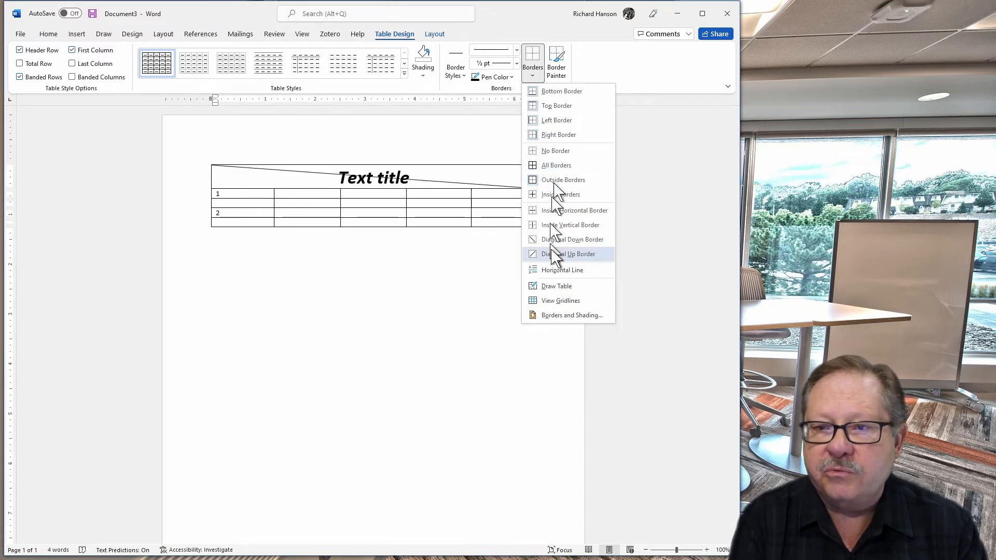
left_click(516, 63)
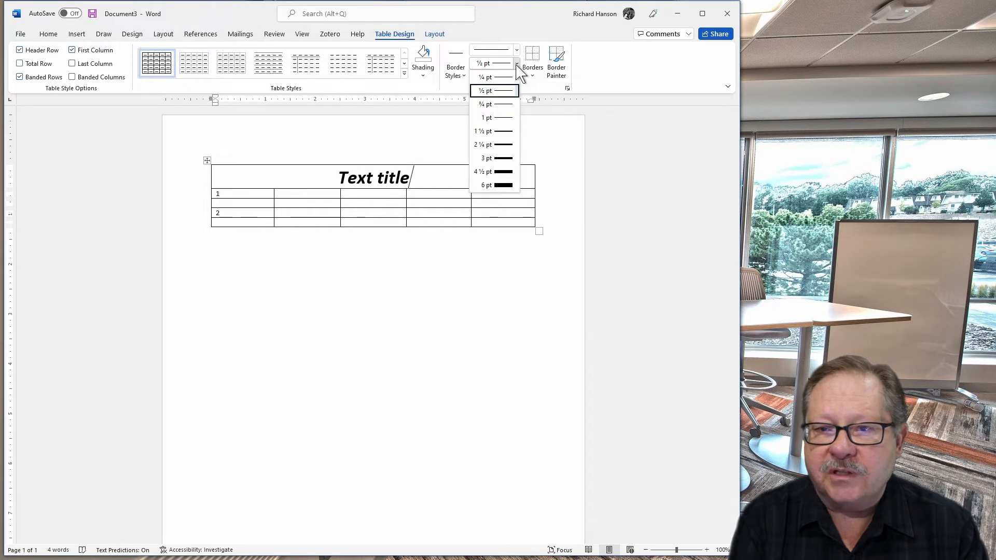
left_click(505, 136)
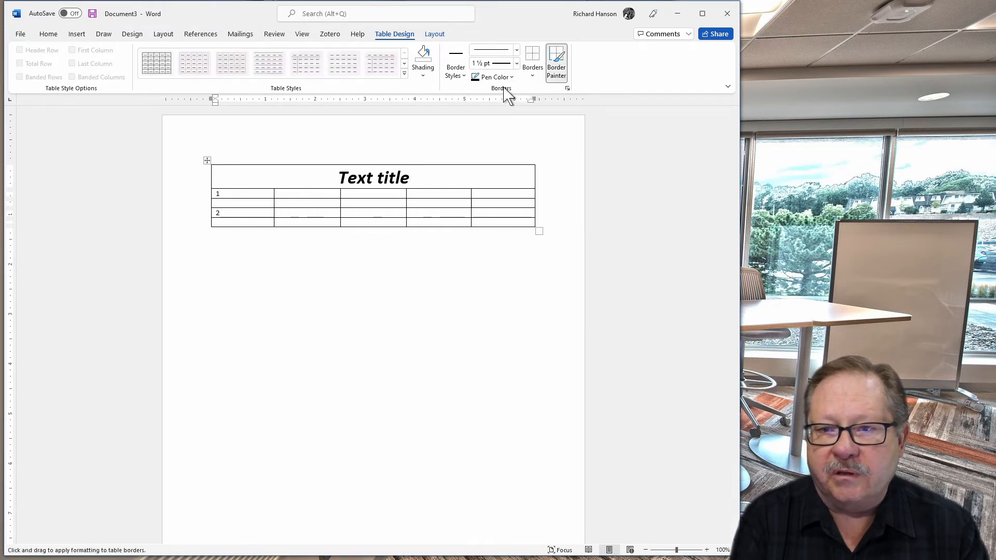
left_click(532, 75)
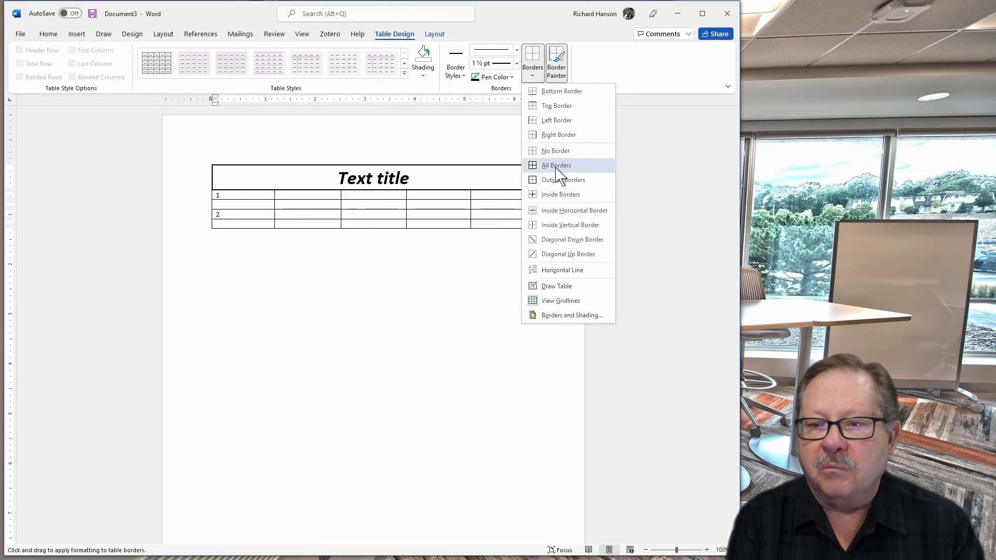
left_click(561, 180)
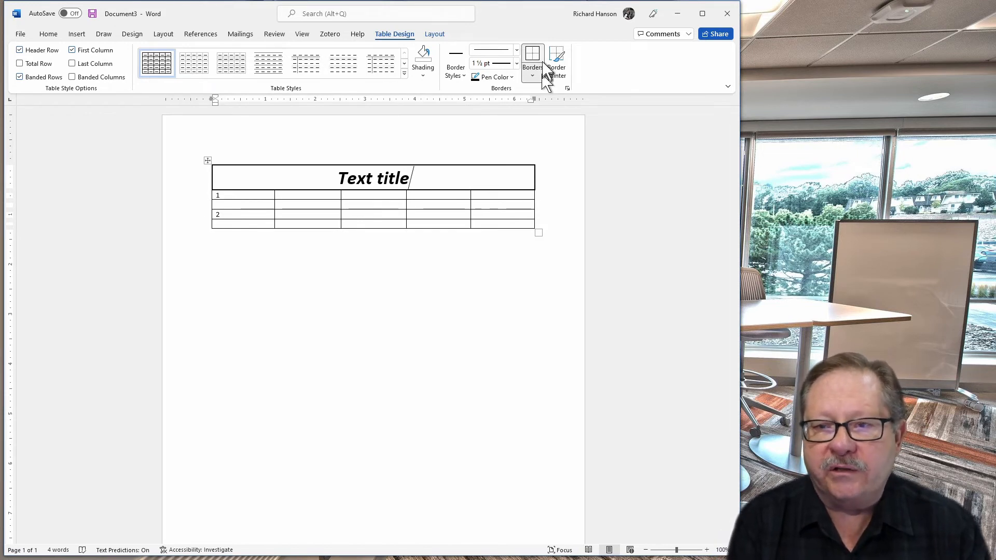
Select the whole table and remove all of its borders
left_click(207, 161)
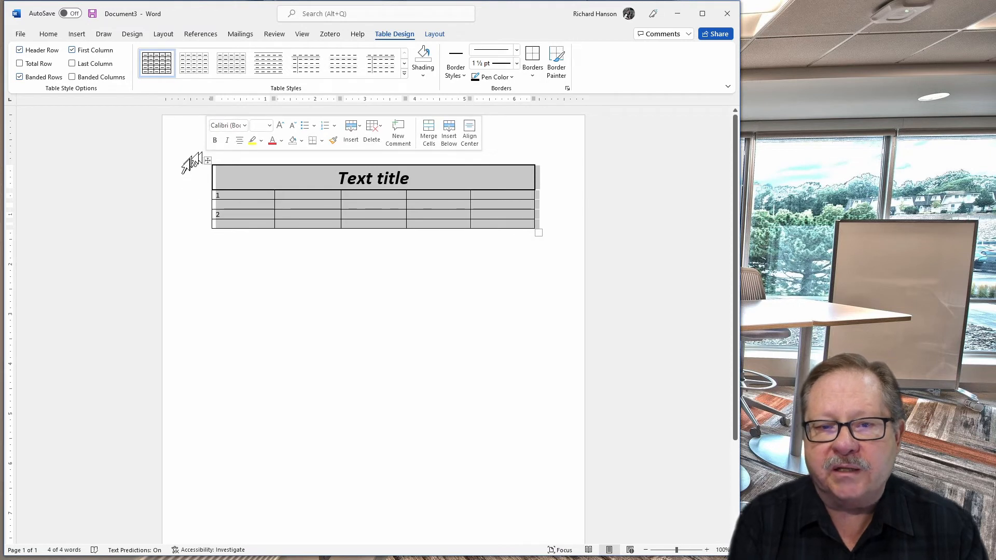
left_click(532, 72)
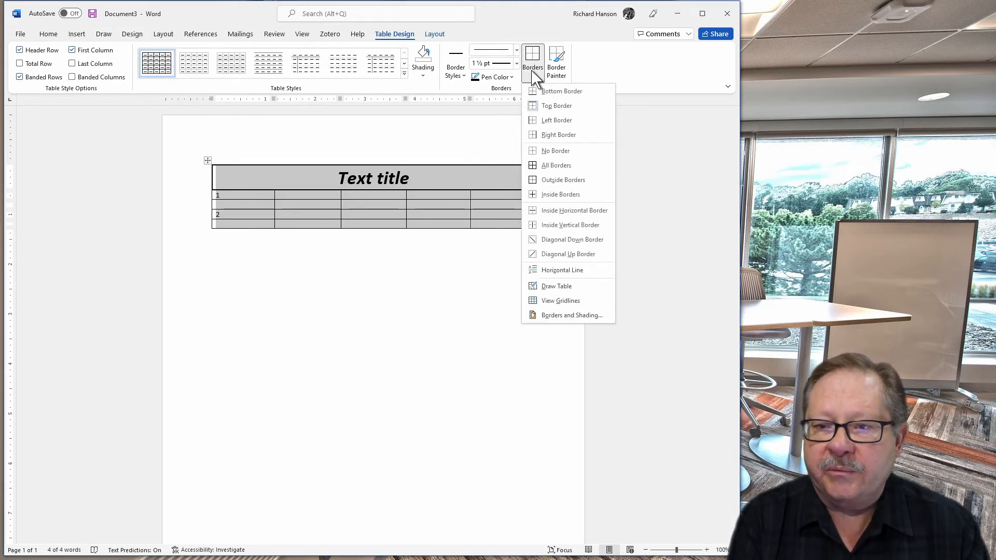
left_click(556, 151)
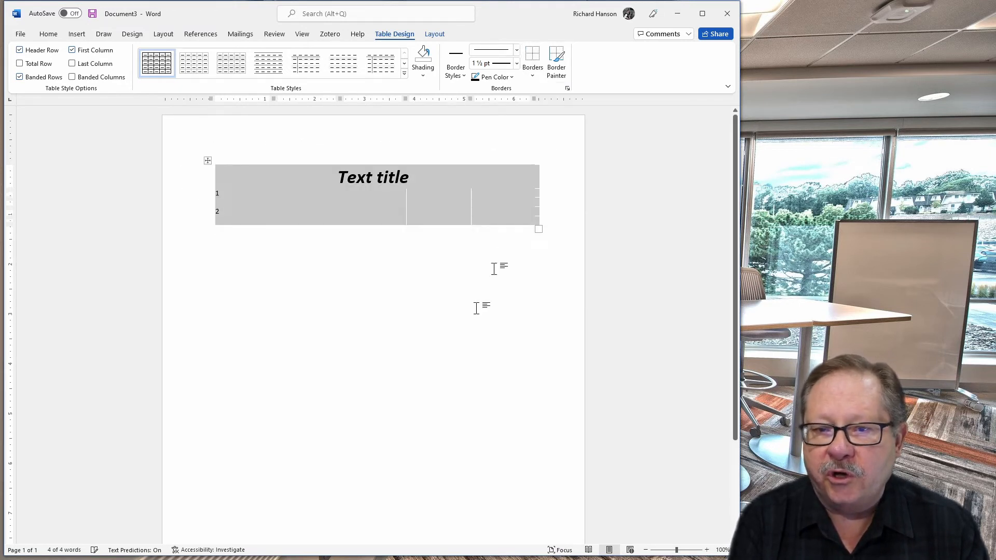
left_click(446, 344)
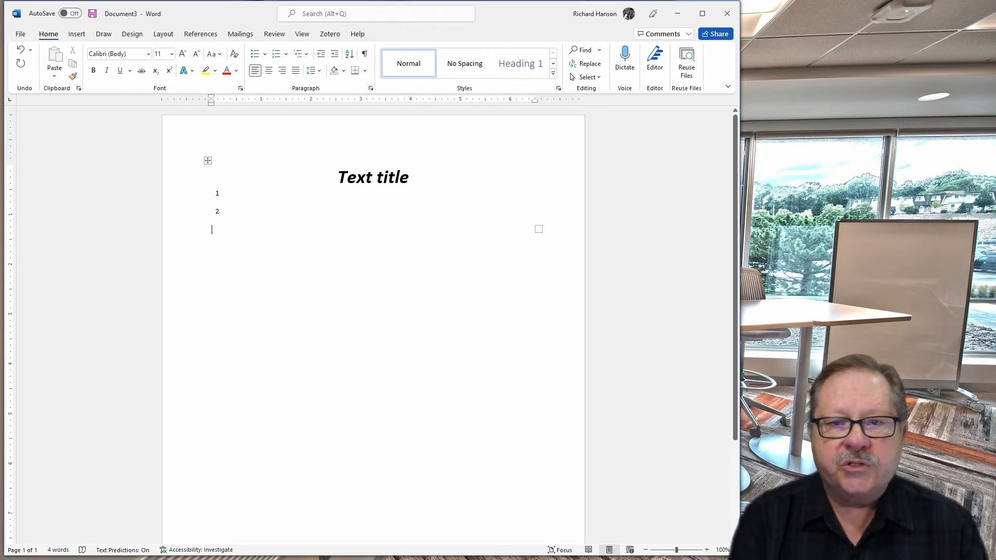
Select the table and toggle View Gridlines on and back off
left_click(341, 186)
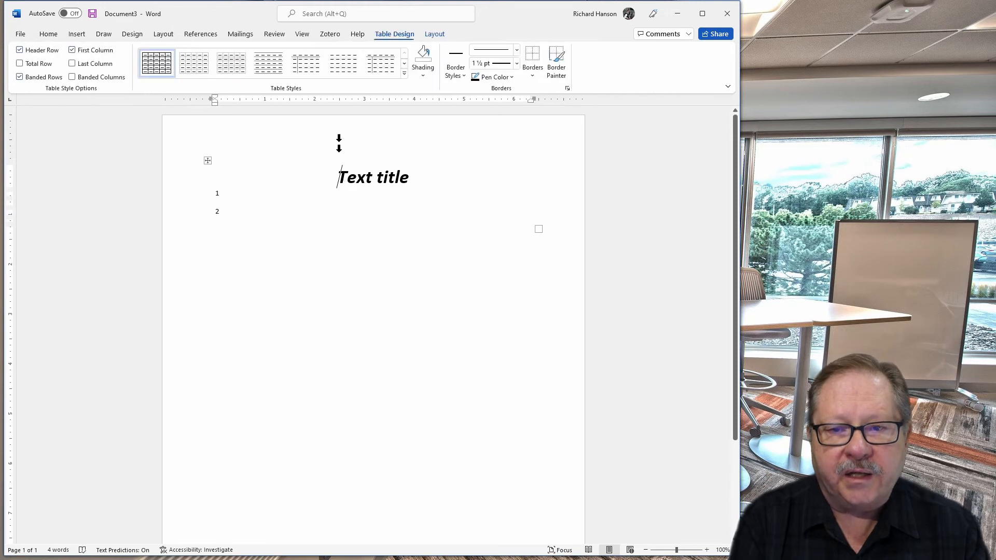
left_click(207, 161)
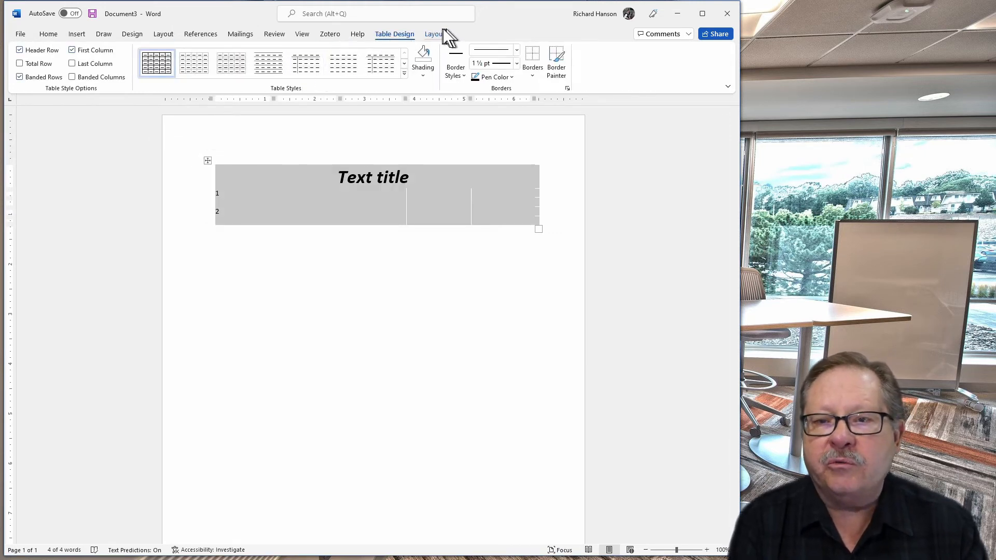
left_click(433, 34)
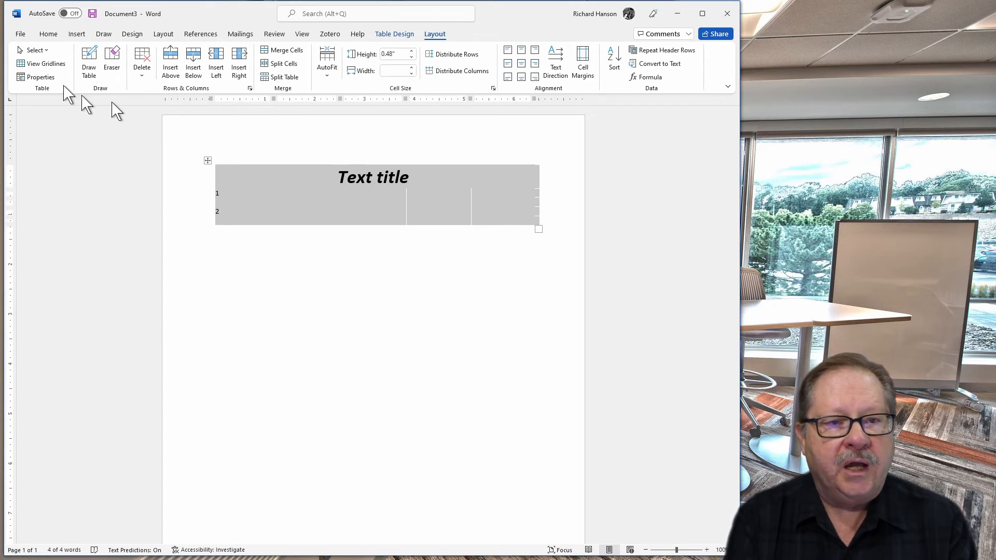
left_click(35, 65)
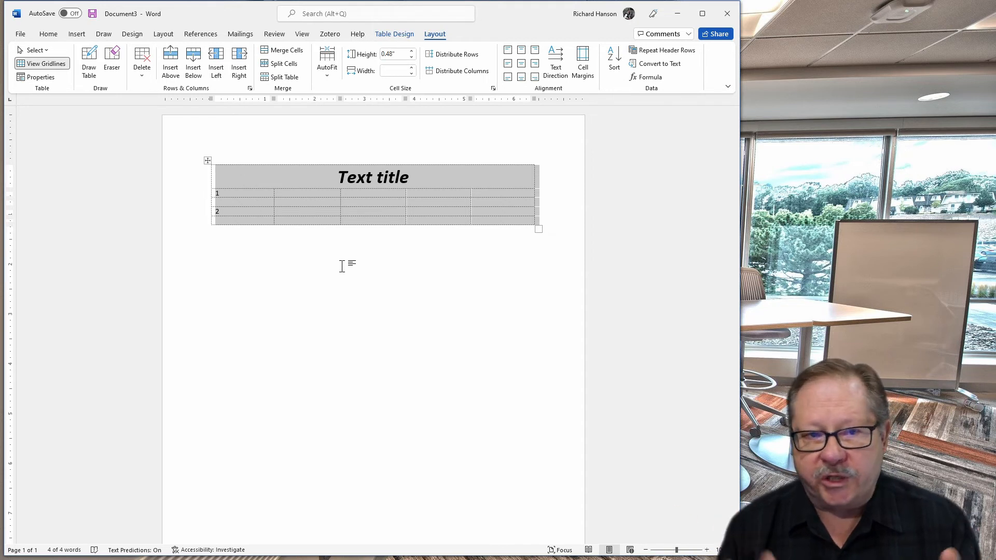
left_click(42, 63)
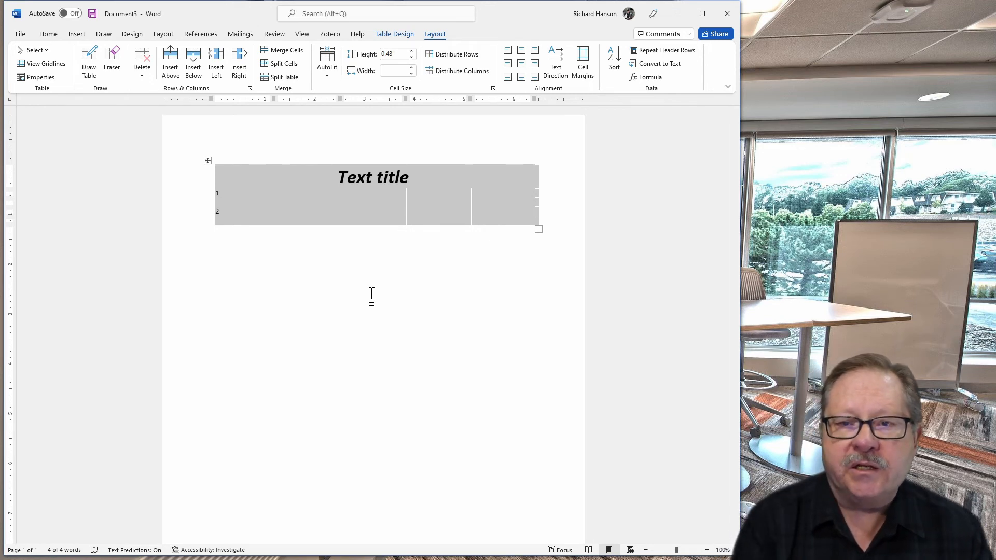
Apply a blue Accent 5 grid table style from the table styles gallery to the table
left_click(394, 34)
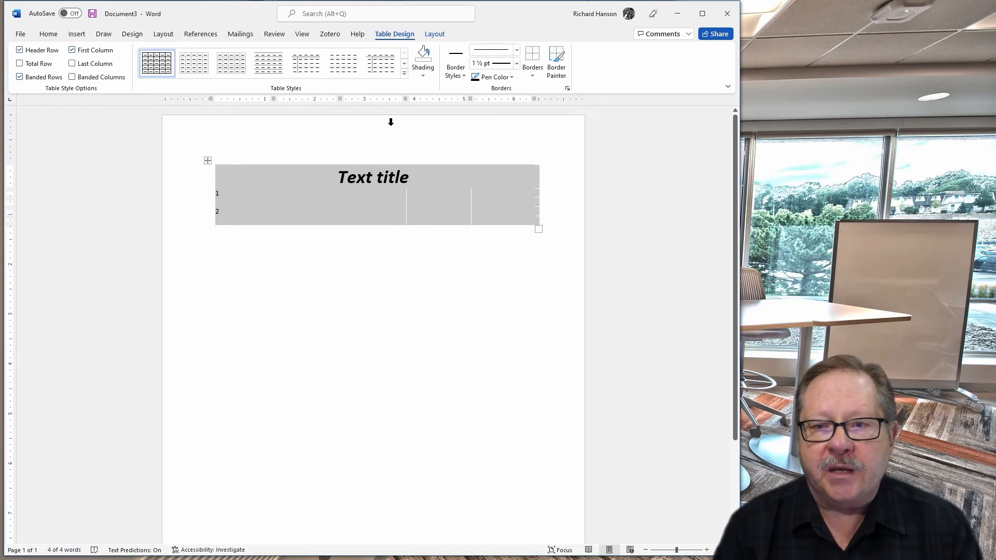
left_click(405, 75)
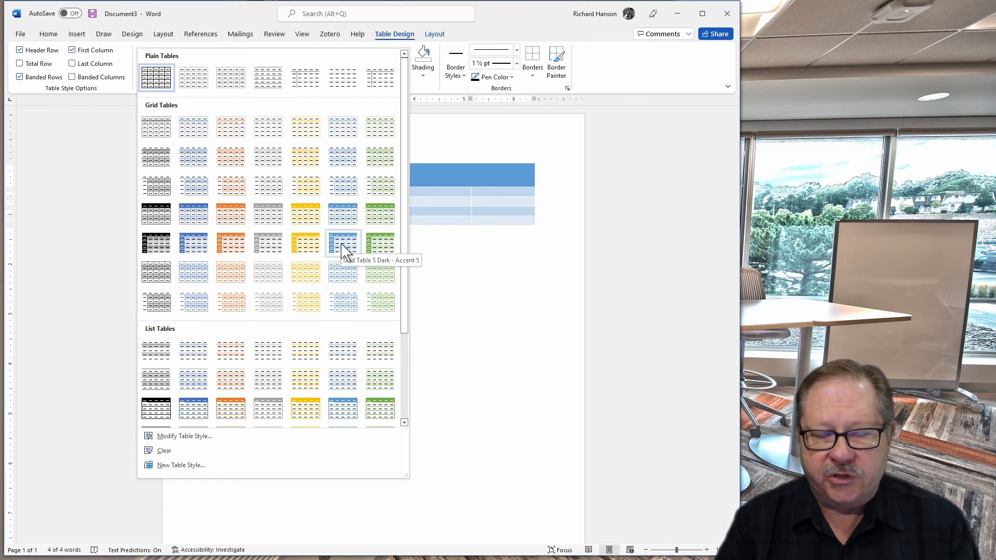
left_click(342, 273)
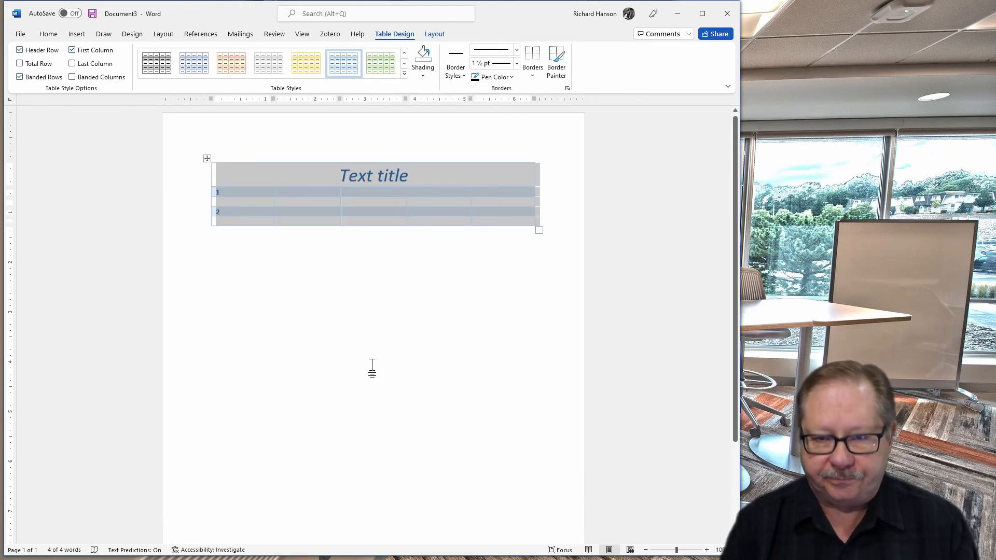
left_click(395, 329)
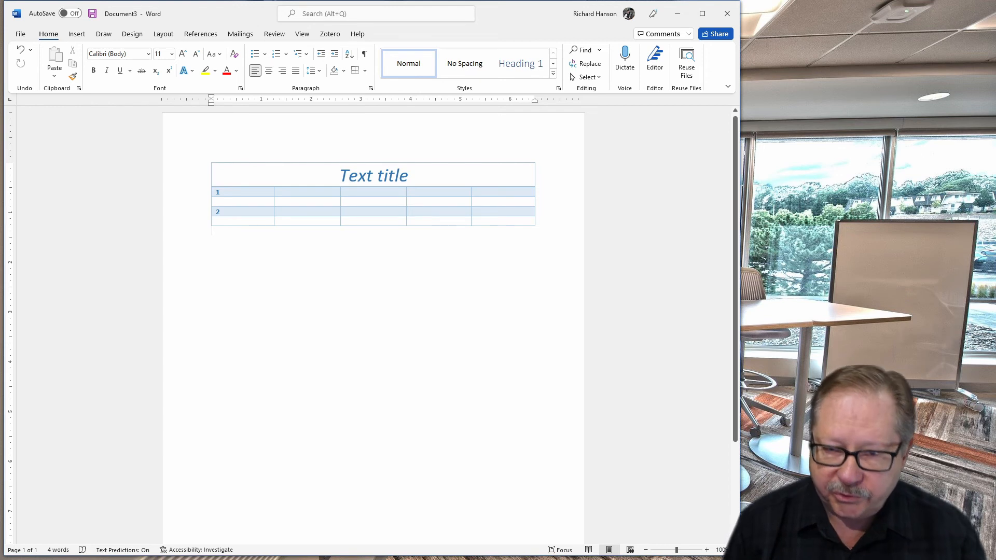
Add another empty row at the bottom of the table from its last cell
left_click(484, 222)
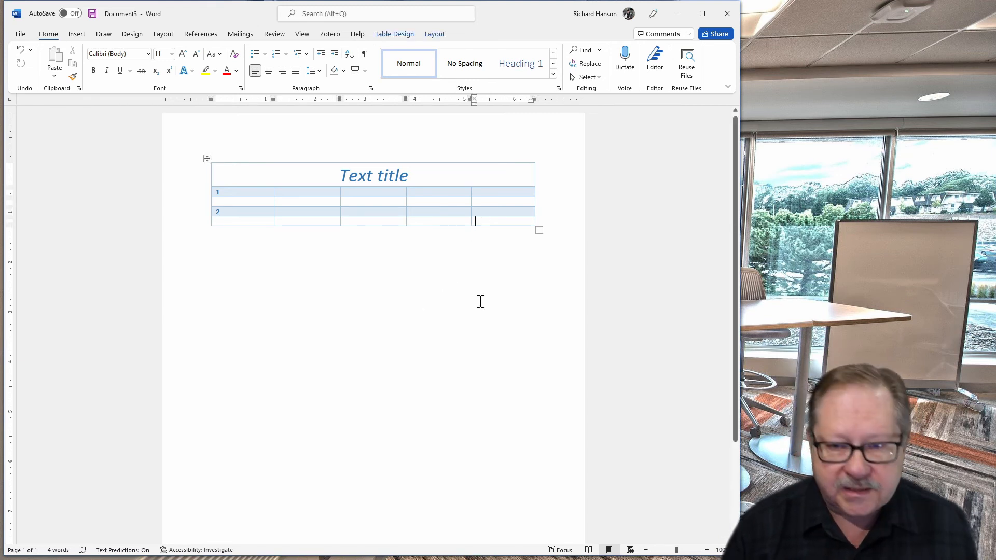
key("Tab")
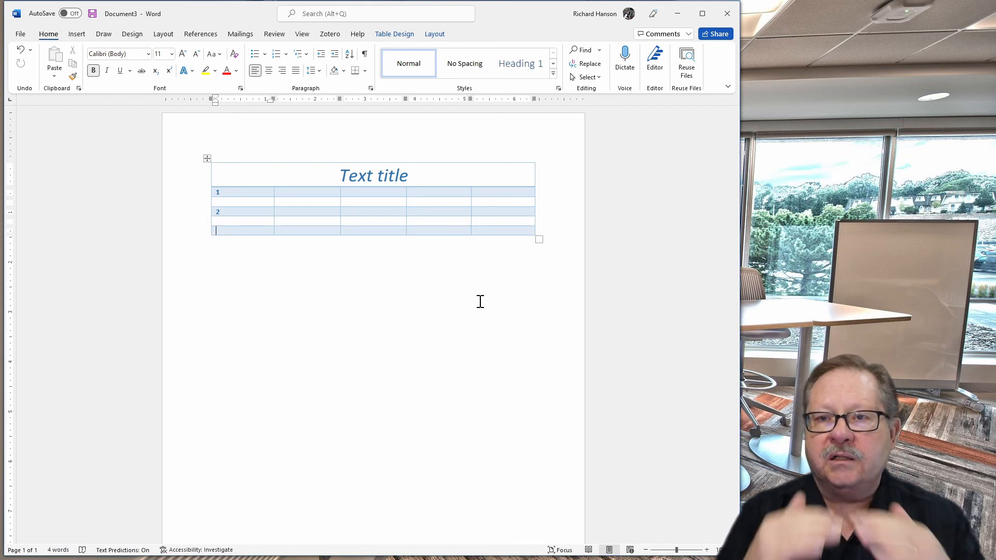